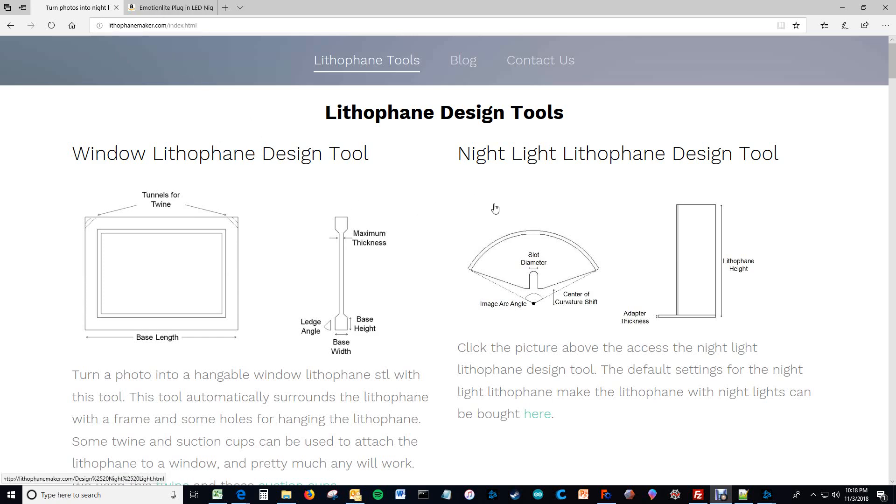
Open the Night Light Lithophane Design Tool from the list of lithophane design tools
{"action": "left_click", "coordinate": [563, 226]}
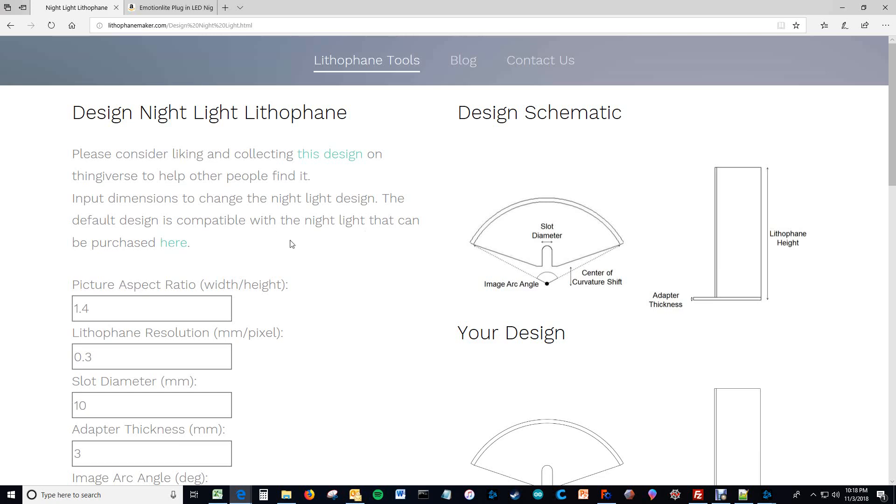
Set the night light's picture aspect ratio to 2 and apply it to the design preview
{"action": "scroll", "coordinate": [291, 244], "scroll_direction": "down", "scroll_amount": 3}
{"action": "left_click", "coordinate": [158, 180]}
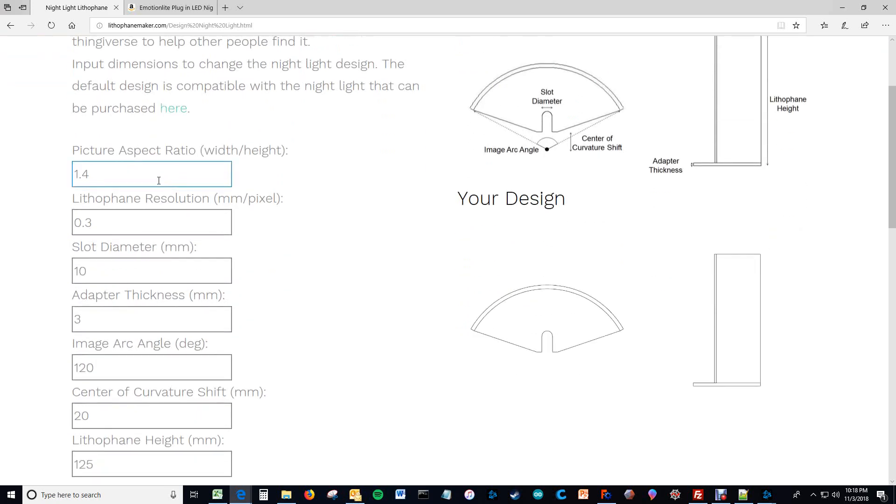
{"action": "left_click", "coordinate": [152, 181]}
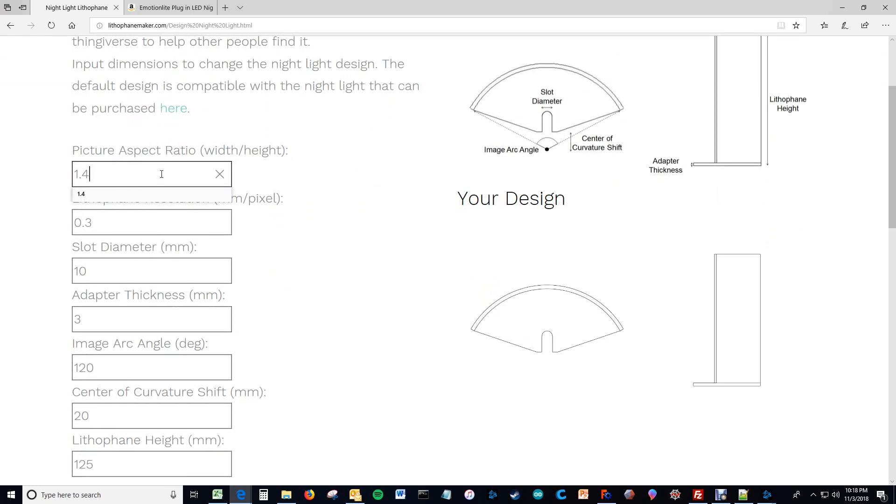
{"action": "left_click", "coordinate": [340, 170]}
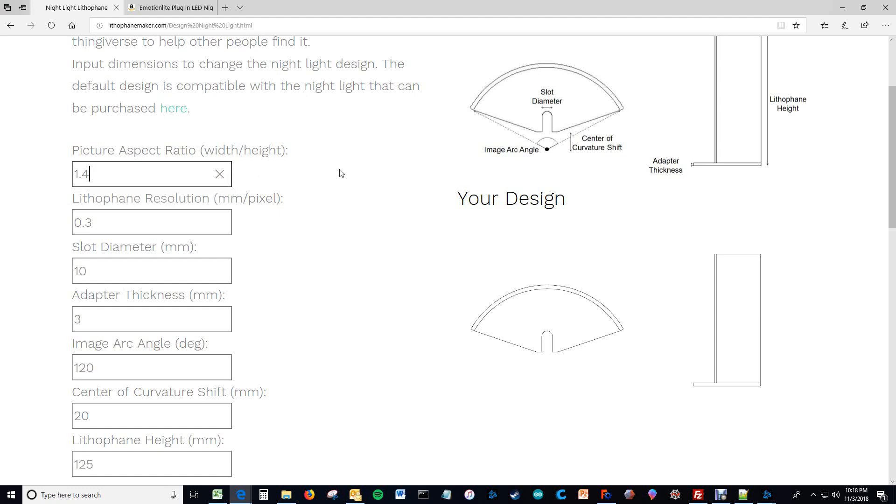
{"action": "left_click", "coordinate": [340, 173]}
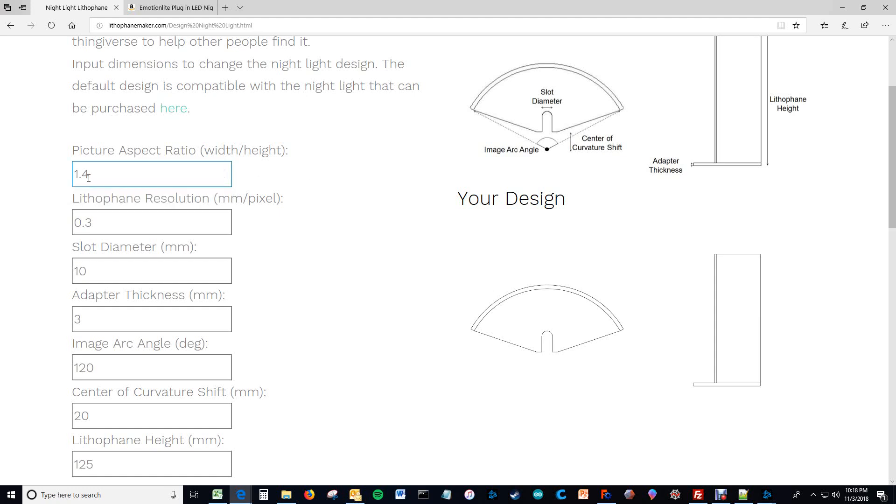
{"action": "left_click_drag", "start_coordinate": [90, 174], "coordinate": [51, 173]}
{"action": "type", "text": "2"}
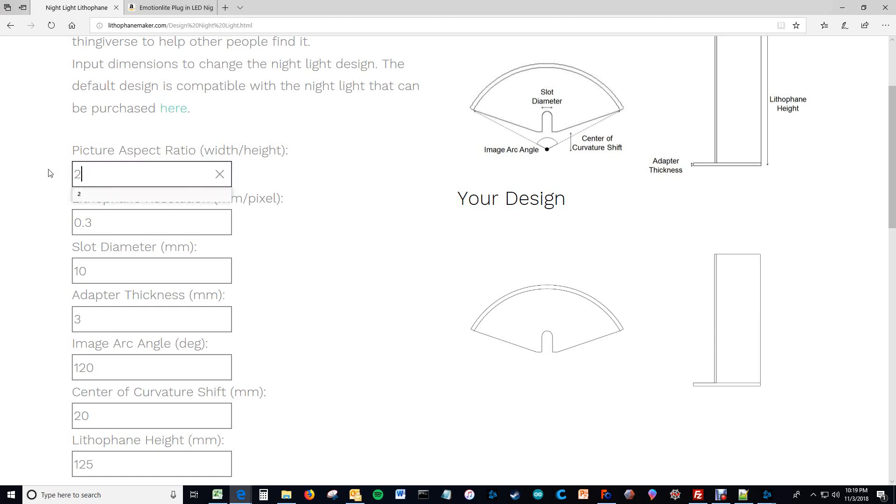
{"action": "left_click", "coordinate": [114, 227]}
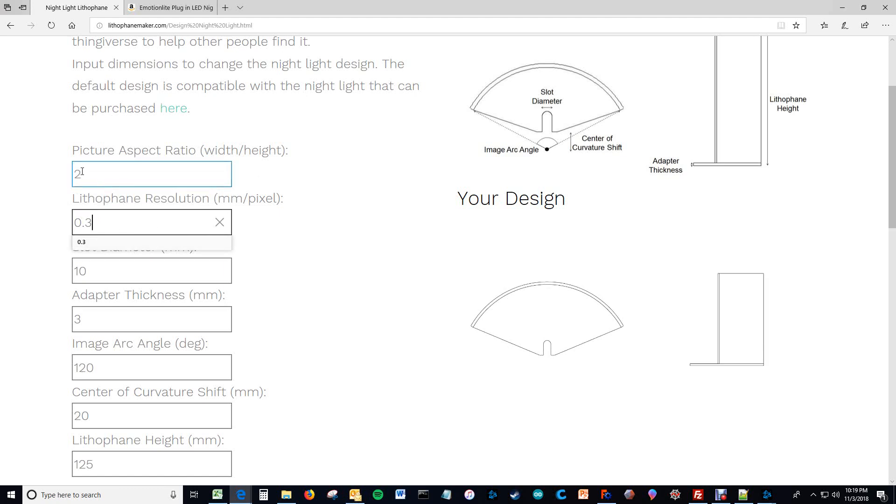
Set the picture aspect ratio back to 1.4 and apply it to the design preview
{"action": "left_click_drag", "start_coordinate": [82, 171], "coordinate": [56, 174]}
{"action": "type", "text": "1.4"}
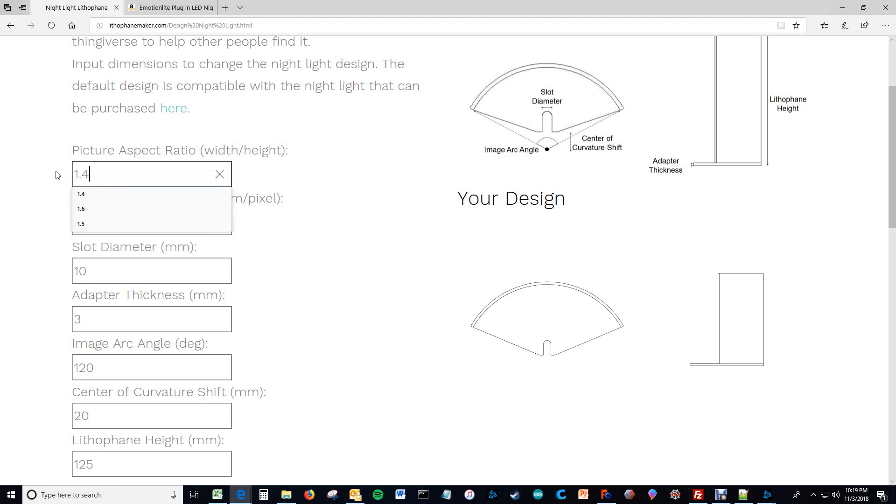
{"action": "left_click", "coordinate": [310, 174]}
{"action": "left_click", "coordinate": [144, 221]}
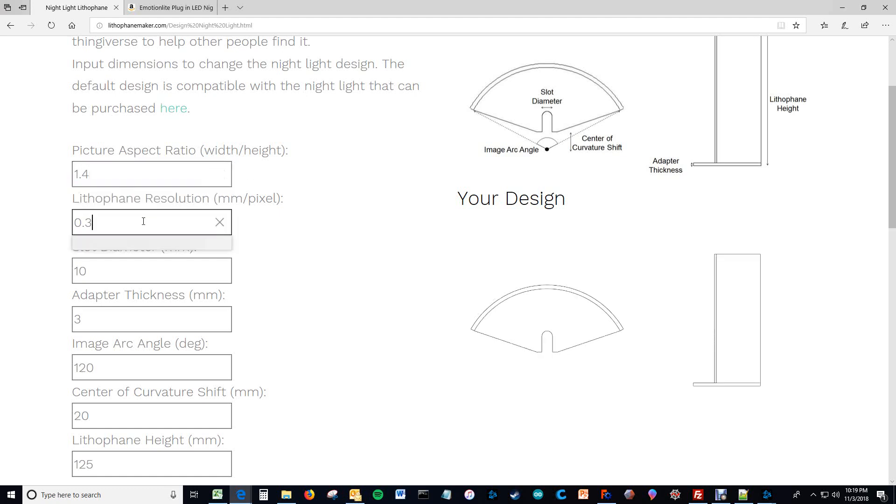
Set the night light's slot diameter to 15 mm and apply it to the design preview
{"action": "left_click", "coordinate": [98, 273]}
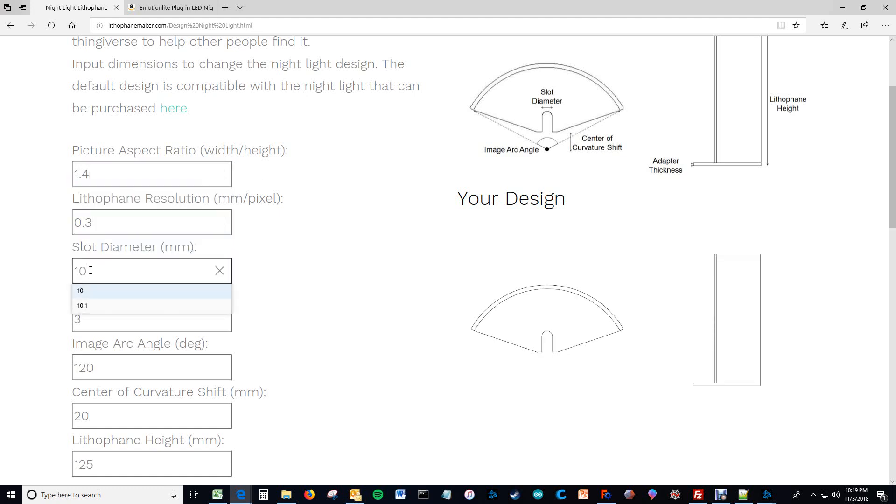
{"action": "left_click_drag", "start_coordinate": [91, 272], "coordinate": [67, 273]}
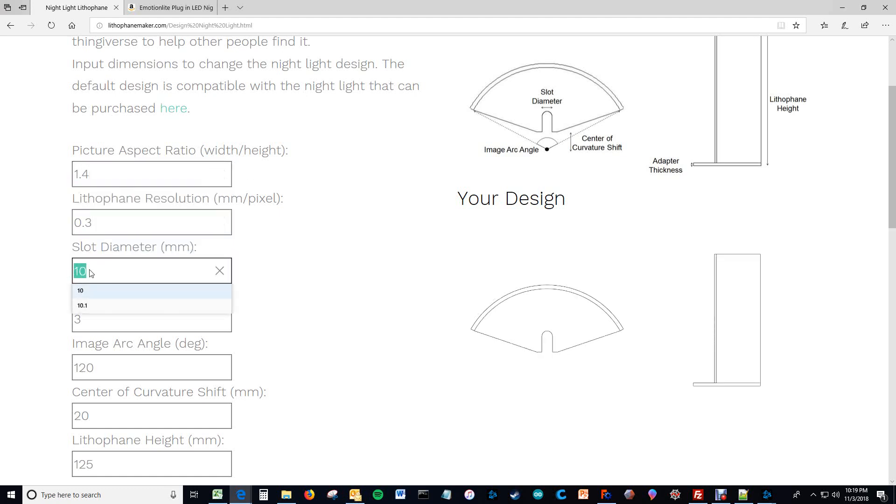
{"action": "type", "text": "15"}
{"action": "left_click", "coordinate": [286, 252]}
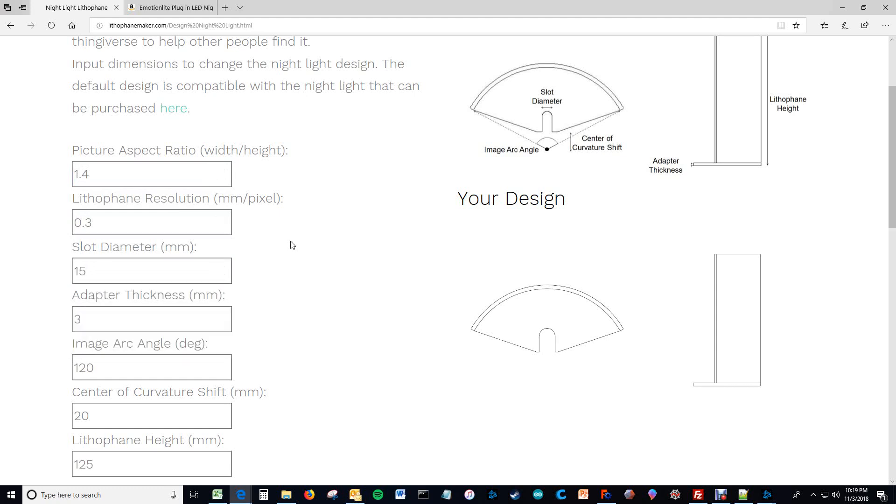
Set the night light's adapter thickness to 5 mm and apply it to the design preview
{"action": "scroll", "coordinate": [504, 234], "scroll_direction": "down", "scroll_amount": 3}
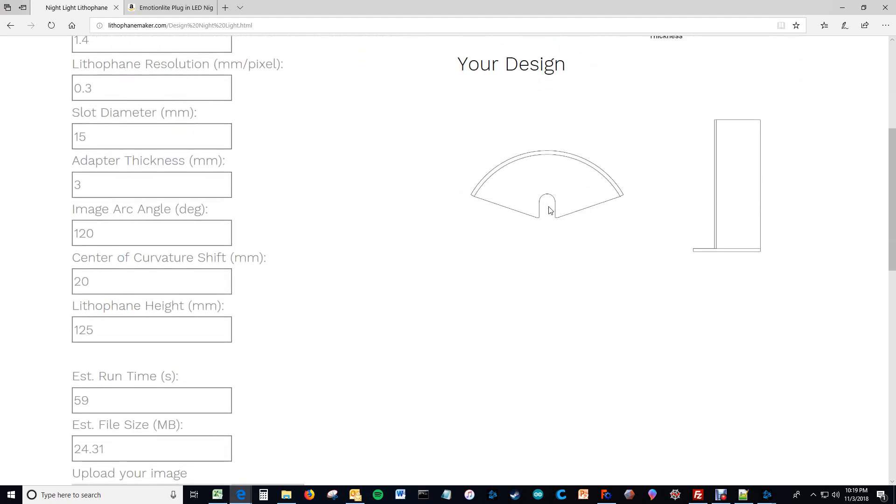
{"action": "double_click", "coordinate": [117, 179]}
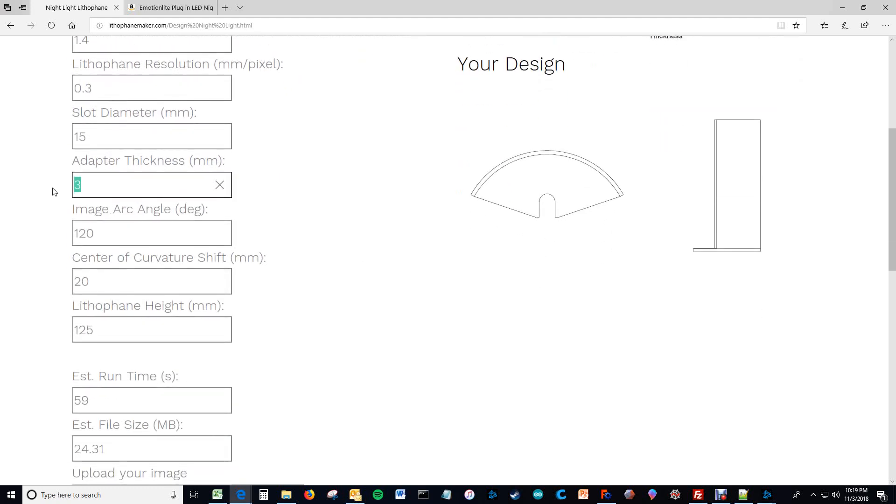
{"action": "type", "text": "5"}
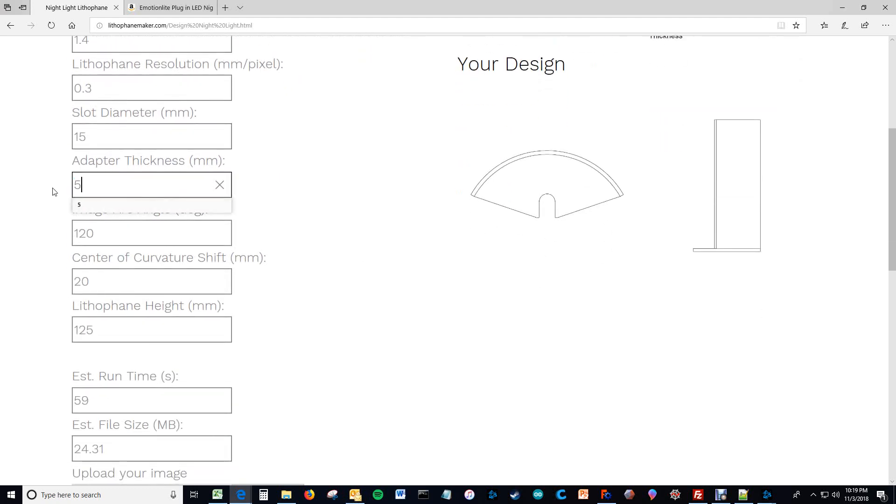
{"action": "left_click", "coordinate": [138, 235]}
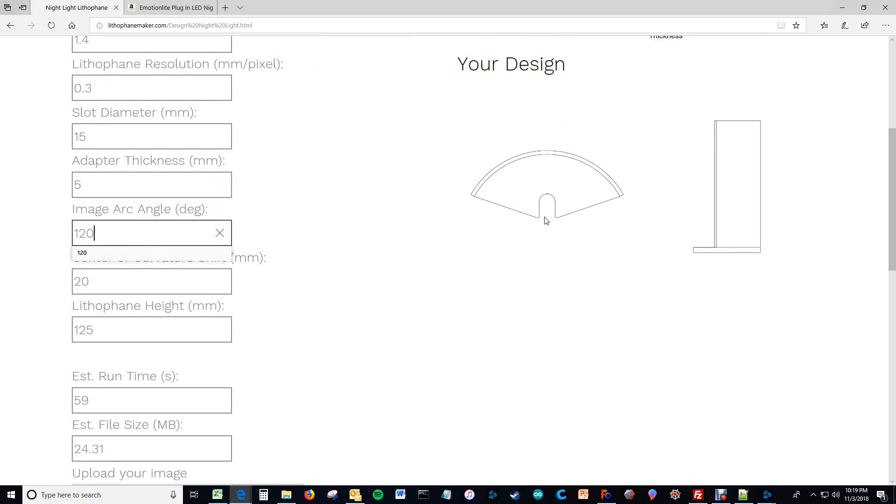
Choose the maternity family photo from the images folder as the image to upload for the lithophane
{"action": "scroll", "coordinate": [545, 220], "scroll_direction": "up", "scroll_amount": 5}
{"action": "scroll", "coordinate": [426, 263], "scroll_direction": "down", "scroll_amount": 4}
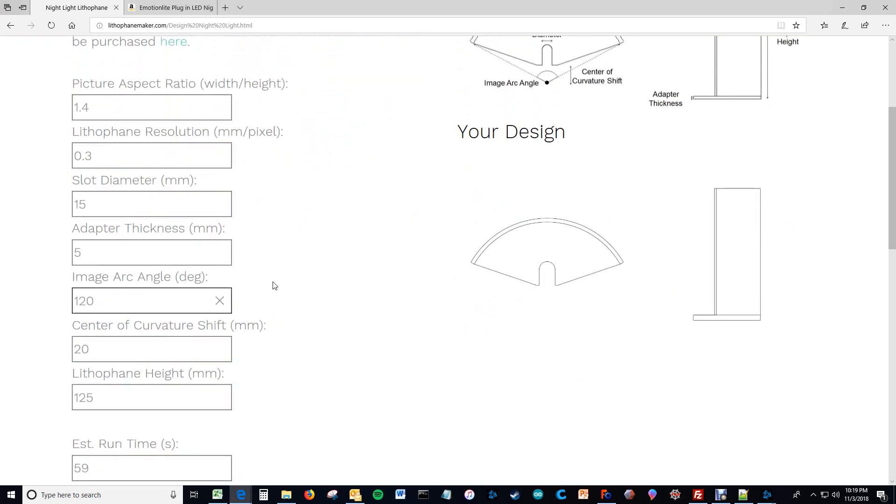
{"action": "scroll", "coordinate": [275, 286], "scroll_direction": "down", "scroll_amount": 4}
{"action": "scroll", "coordinate": [274, 286], "scroll_direction": "down", "scroll_amount": 1}
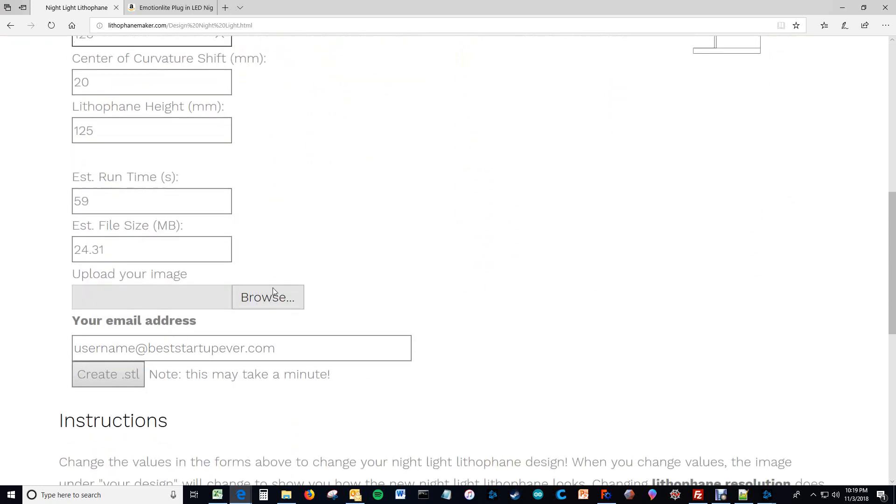
{"action": "left_click", "coordinate": [273, 288]}
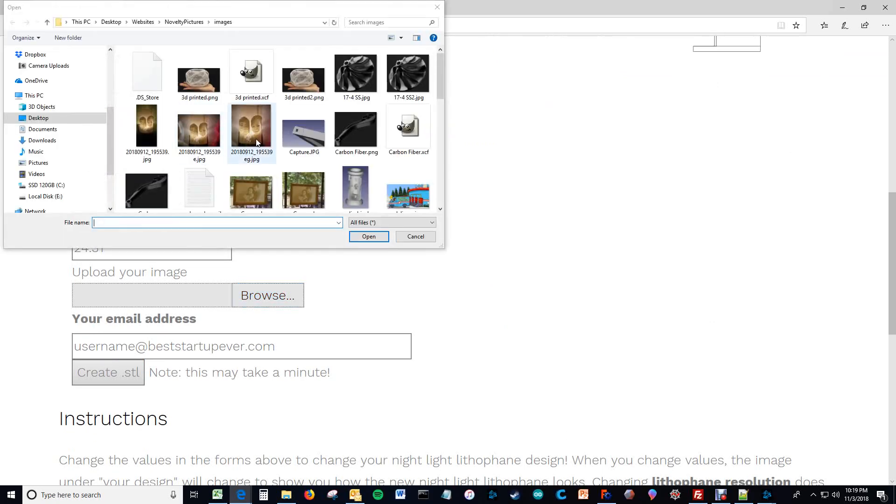
{"action": "scroll", "coordinate": [257, 142], "scroll_direction": "down", "scroll_amount": 2}
{"action": "scroll", "coordinate": [257, 143], "scroll_direction": "down", "scroll_amount": 4}
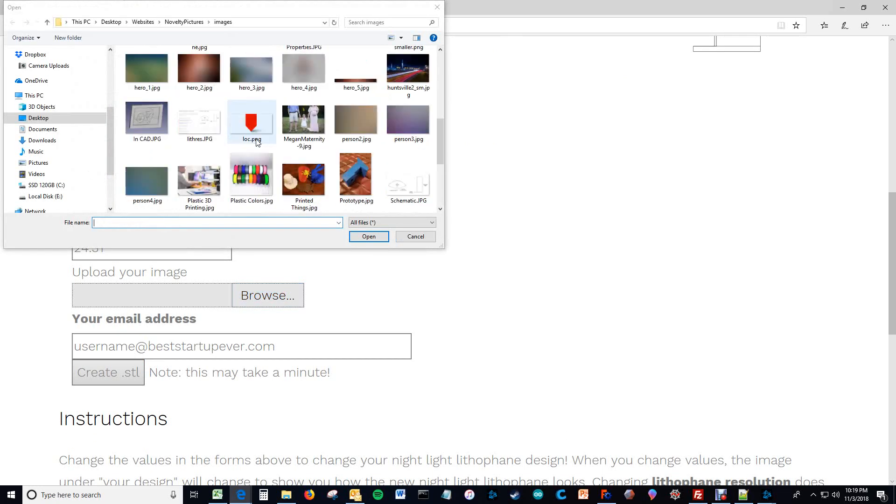
{"action": "double_click", "coordinate": [304, 120]}
{"action": "scroll", "coordinate": [295, 180], "scroll_direction": "down", "scroll_amount": 1}
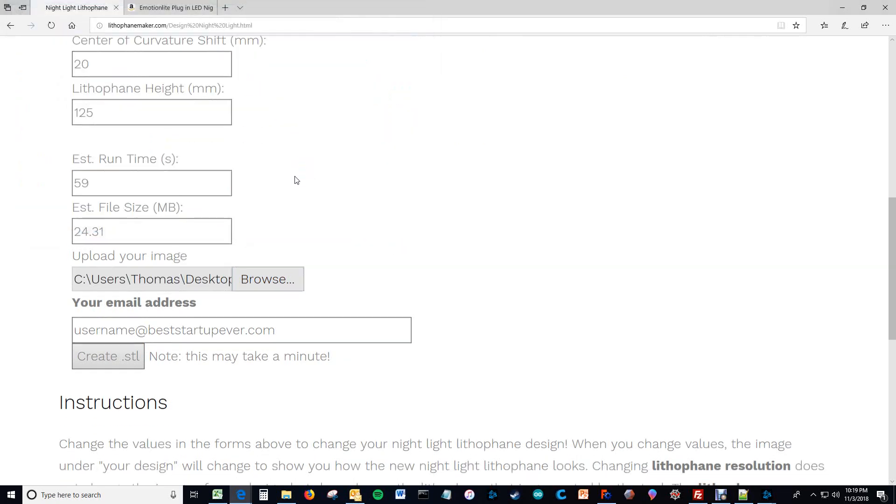
Fill in the e-mail address with the saved entry and start creating the .stl file
{"action": "left_click", "coordinate": [88, 279]}
{"action": "left_click", "coordinate": [124, 314]}
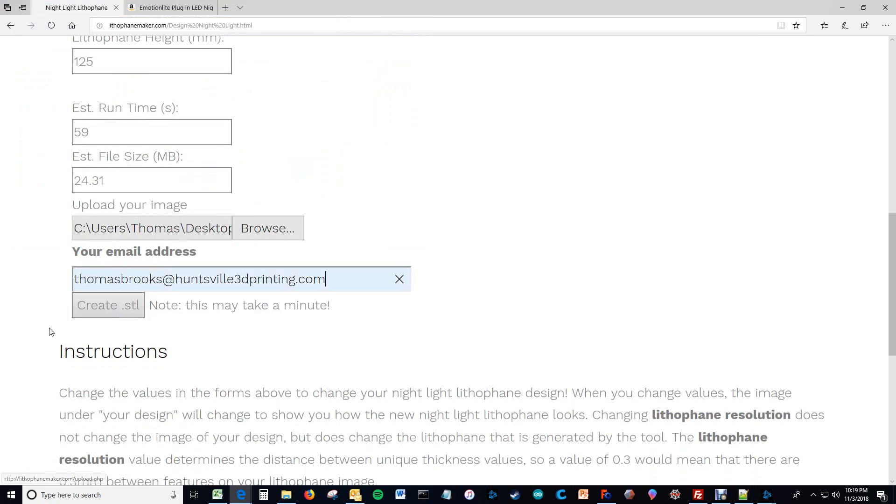
{"action": "left_click", "coordinate": [104, 307]}
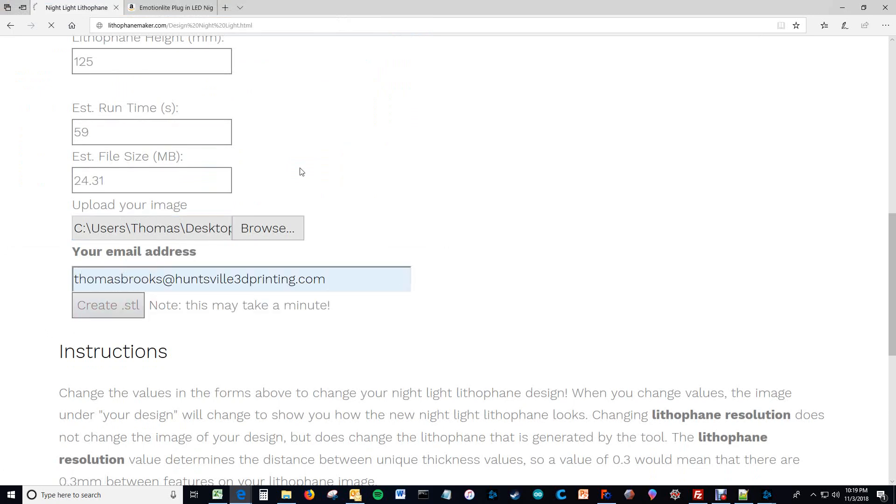
Open the linked Thingiverse page of the night light design tool and look through its images and summary
{"action": "scroll", "coordinate": [290, 179], "scroll_direction": "up", "scroll_amount": 1}
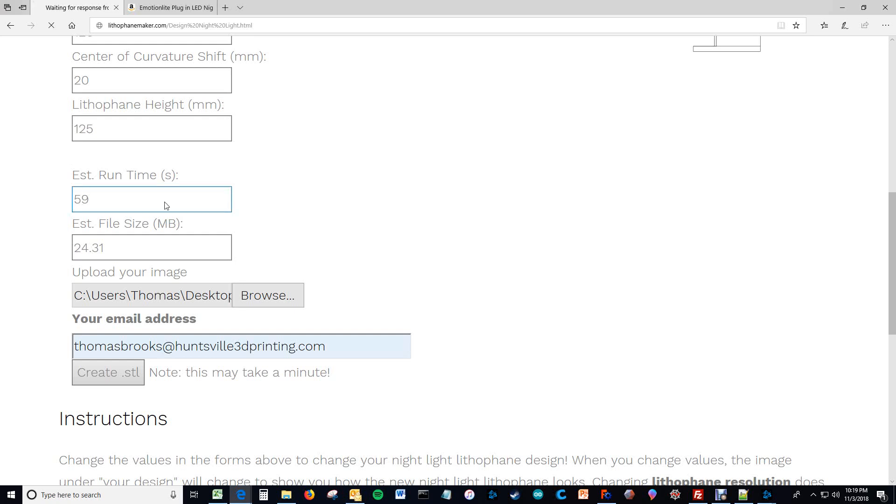
{"action": "scroll", "coordinate": [316, 209], "scroll_direction": "up", "scroll_amount": 7}
{"action": "scroll", "coordinate": [317, 210], "scroll_direction": "up", "scroll_amount": 3}
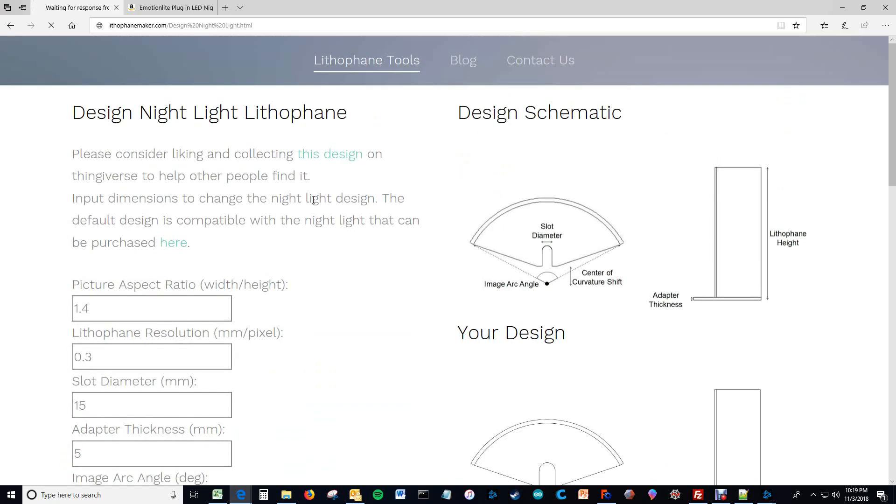
{"action": "left_click", "coordinate": [308, 158]}
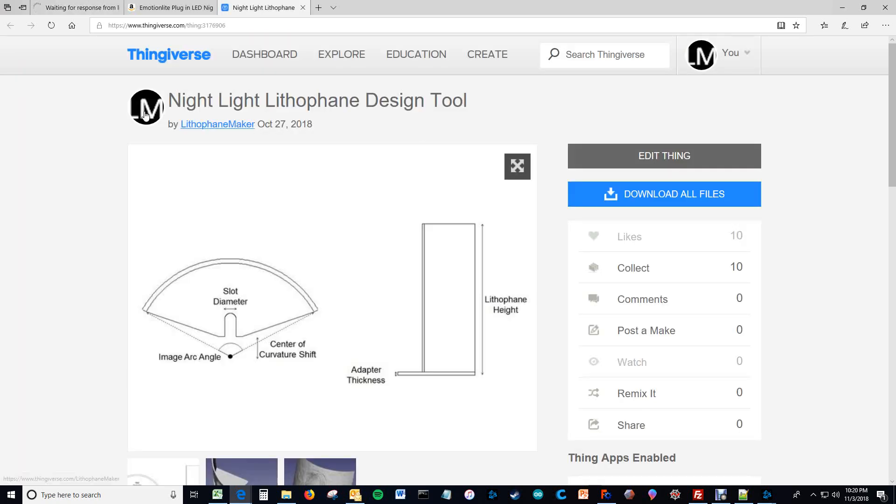
{"action": "scroll", "coordinate": [112, 147], "scroll_direction": "down", "scroll_amount": 7}
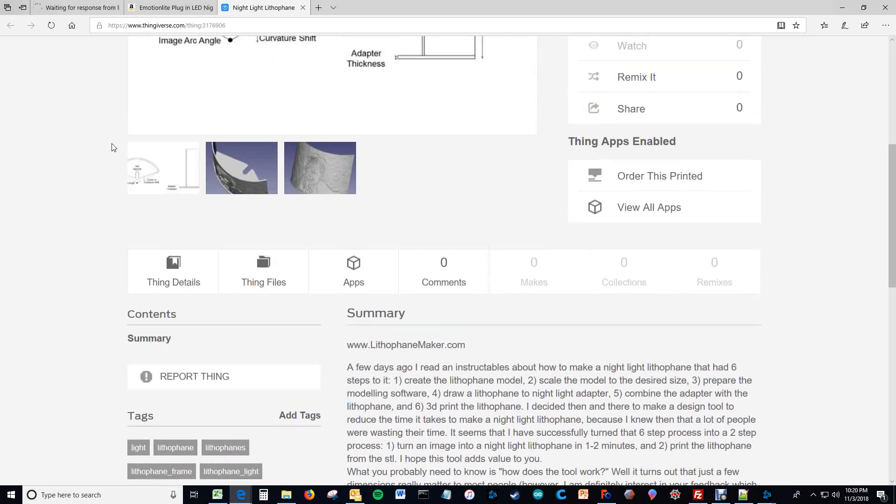
{"action": "scroll", "coordinate": [112, 147], "scroll_direction": "up", "scroll_amount": 5}
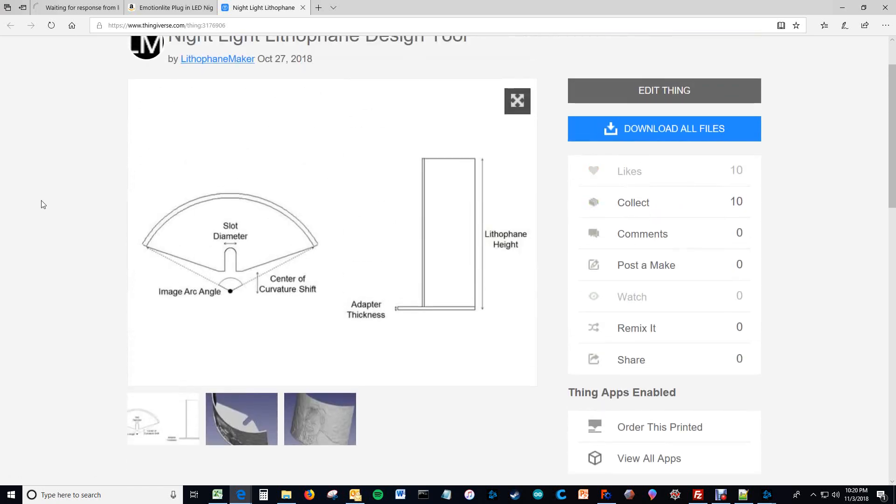
{"action": "scroll", "coordinate": [41, 198], "scroll_direction": "up", "scroll_amount": 2}
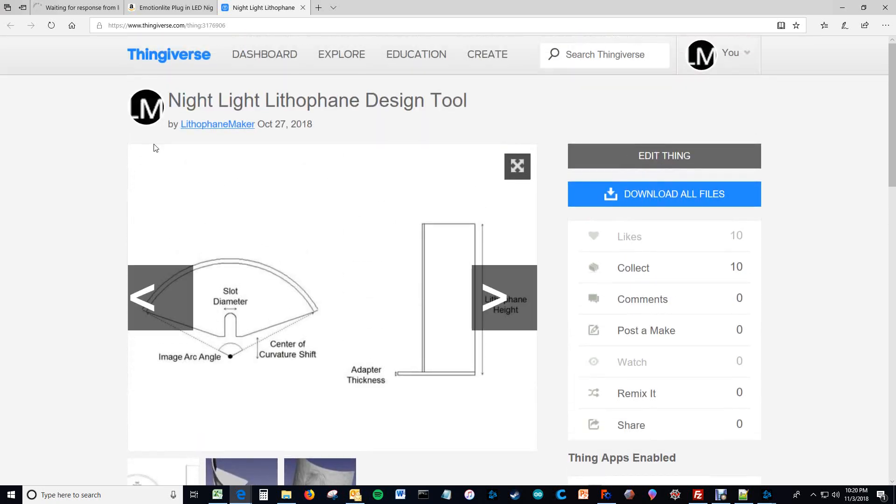
Return to the night light lithophane designer page and save the generated .stl file
{"action": "left_click", "coordinate": [70, 10]}
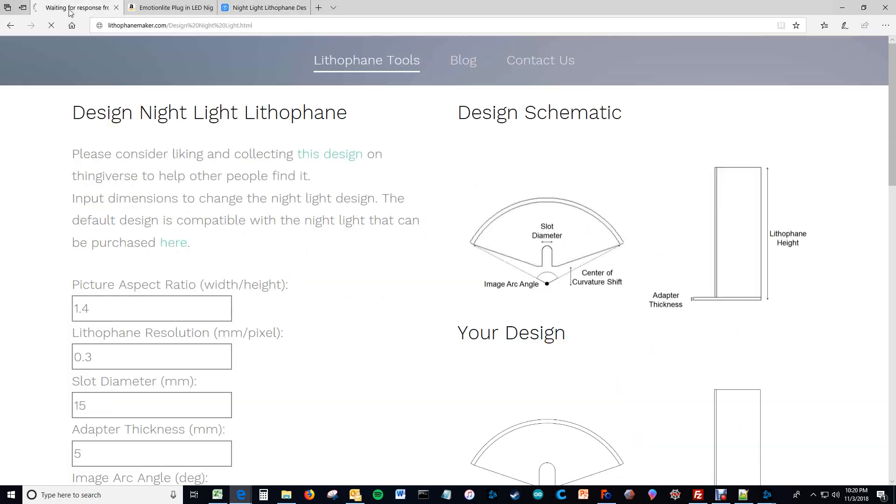
{"action": "scroll", "coordinate": [269, 195], "scroll_direction": "down", "scroll_amount": 10}
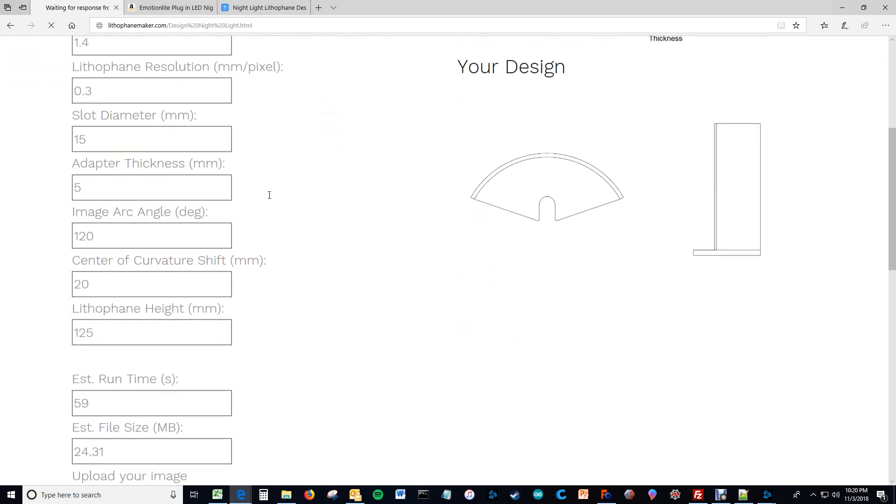
{"action": "scroll", "coordinate": [311, 188], "scroll_direction": "up", "scroll_amount": 5}
{"action": "scroll", "coordinate": [312, 189], "scroll_direction": "down", "scroll_amount": 4}
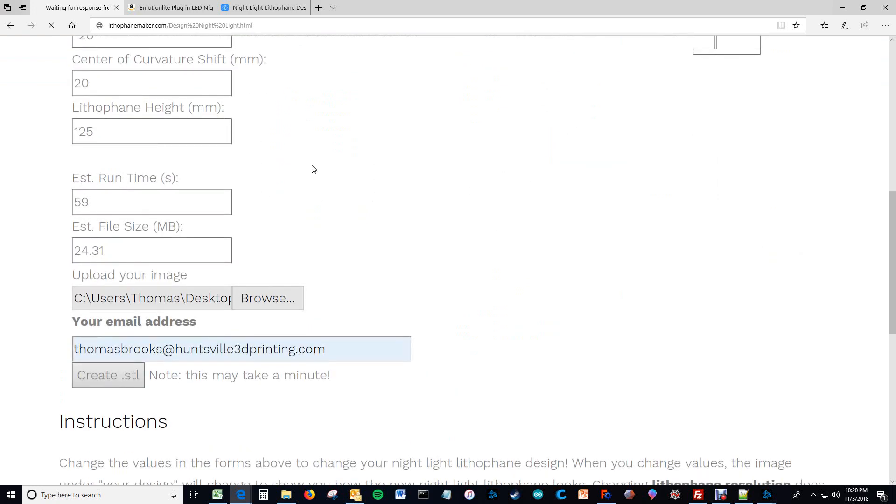
{"action": "scroll", "coordinate": [312, 168], "scroll_direction": "up", "scroll_amount": 3}
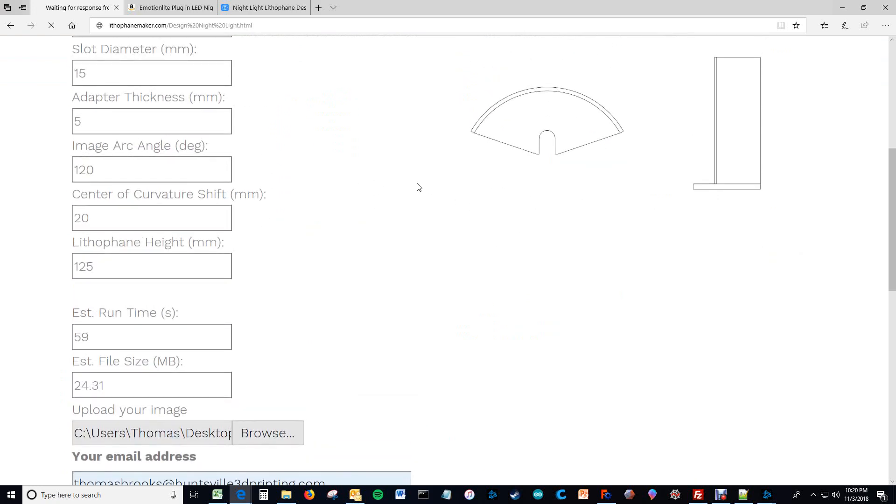
{"action": "scroll", "coordinate": [403, 182], "scroll_direction": "up", "scroll_amount": 7}
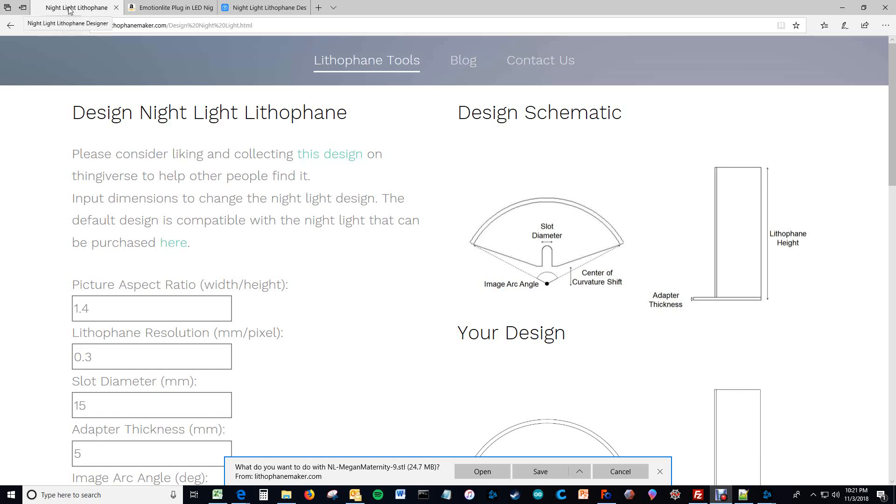
{"action": "left_click", "coordinate": [551, 478]}
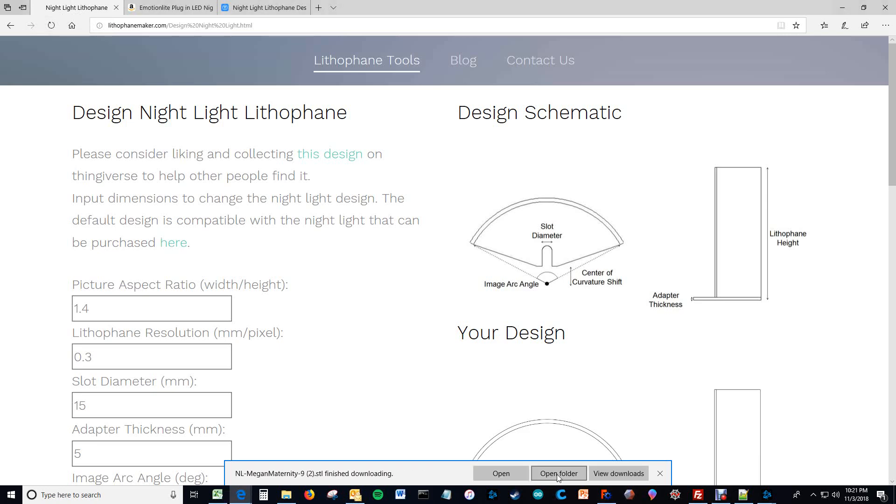
Switch to FreeCAD and examine the lithophane model's picture surface, curved back and slotted adapter base from several angles
{"action": "left_click", "coordinate": [606, 494]}
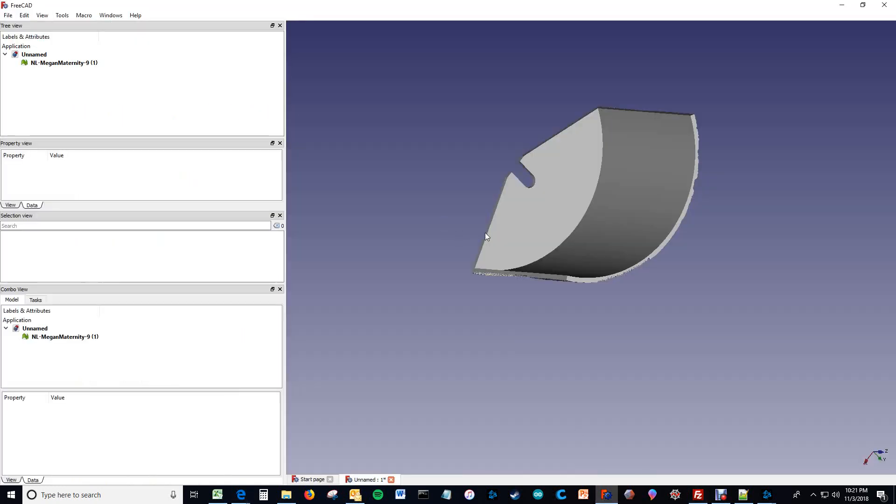
{"action": "mouse_move", "coordinate": [586, 138]}
{"action": "middle_mouse_down"}
{"action": "mouse_move", "coordinate": [512, 122]}
{"action": "mouse_move", "coordinate": [577, 237]}
{"action": "mouse_move", "coordinate": [508, 172]}
{"action": "mouse_move", "coordinate": [487, 128]}
{"action": "mouse_move", "coordinate": [645, 388]}
{"action": "mouse_move", "coordinate": [562, 418]}
{"action": "mouse_move", "coordinate": [524, 394]}
{"action": "mouse_move", "coordinate": [496, 312]}
{"action": "middle_mouse_up"}
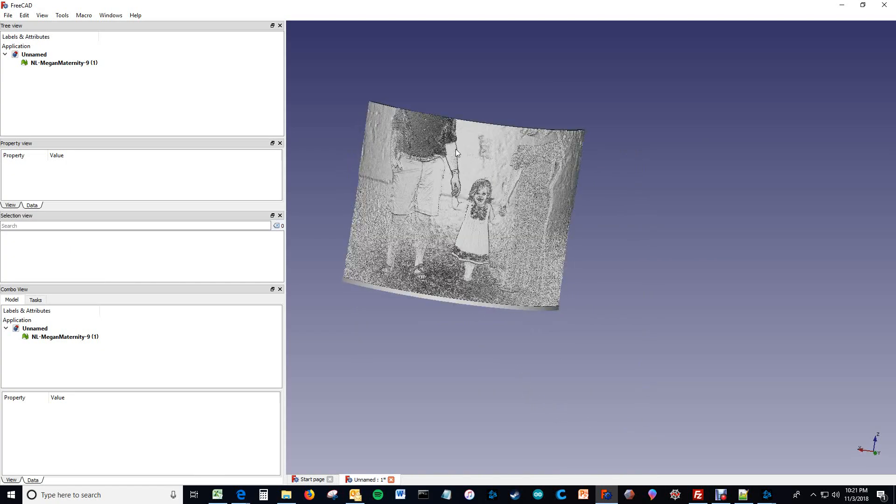
{"action": "mouse_move", "coordinate": [524, 276]}
{"action": "middle_mouse_down"}
{"action": "mouse_move", "coordinate": [660, 282]}
{"action": "mouse_move", "coordinate": [543, 299]}
{"action": "middle_mouse_up"}
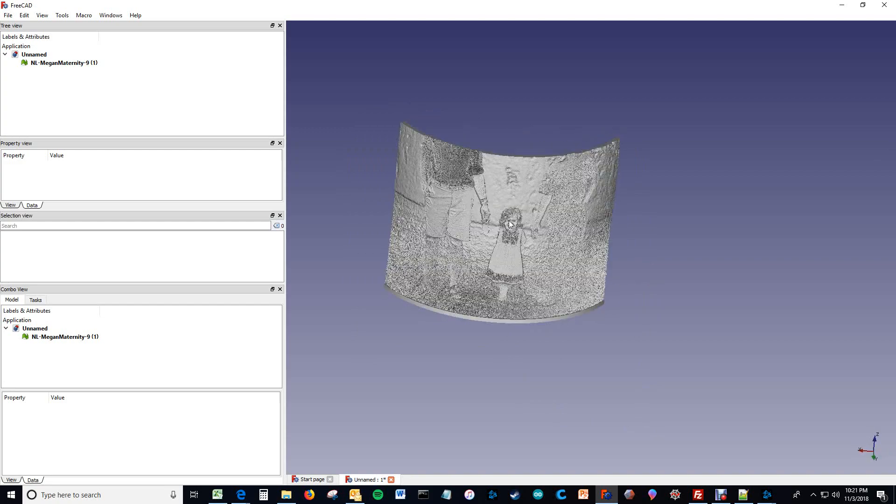
{"action": "scroll", "coordinate": [510, 224], "scroll_direction": "up", "scroll_amount": 3}
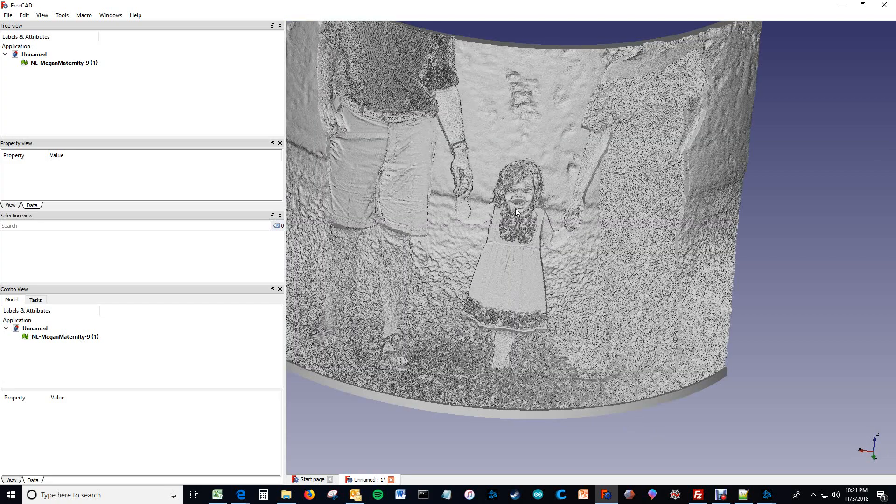
{"action": "scroll", "coordinate": [515, 208], "scroll_direction": "down", "scroll_amount": 4}
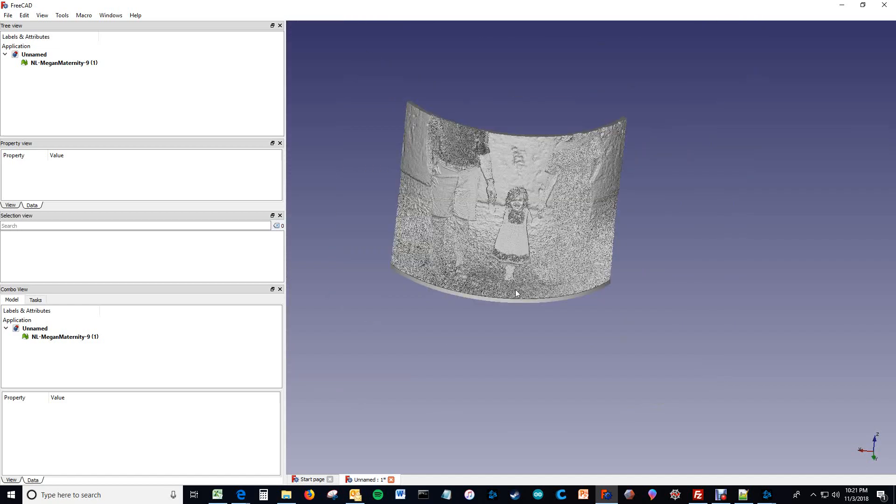
{"action": "middle_click_drag", "start_coordinate": [515, 289], "coordinate": [630, 296]}
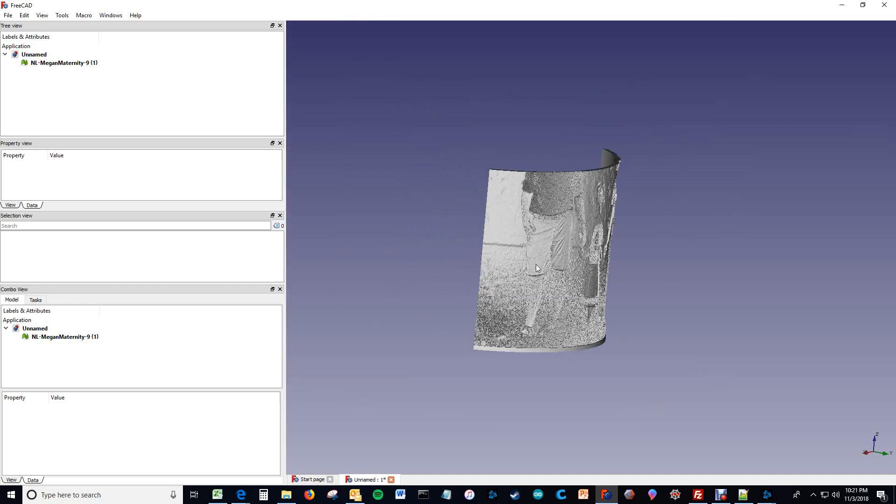
{"action": "mouse_move", "coordinate": [473, 172]}
{"action": "middle_mouse_down"}
{"action": "mouse_move", "coordinate": [554, 216]}
{"action": "mouse_move", "coordinate": [579, 322]}
{"action": "mouse_move", "coordinate": [547, 351]}
{"action": "middle_mouse_up"}
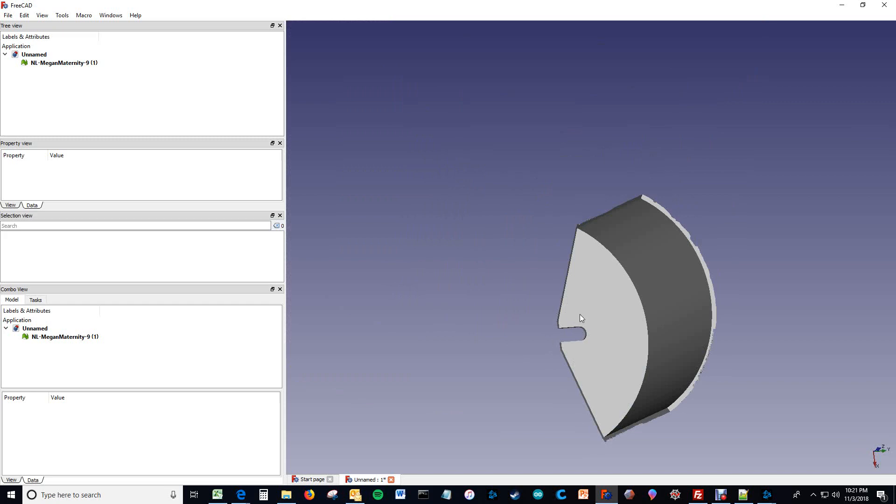
{"action": "middle_click_drag", "start_coordinate": [659, 396], "coordinate": [652, 297]}
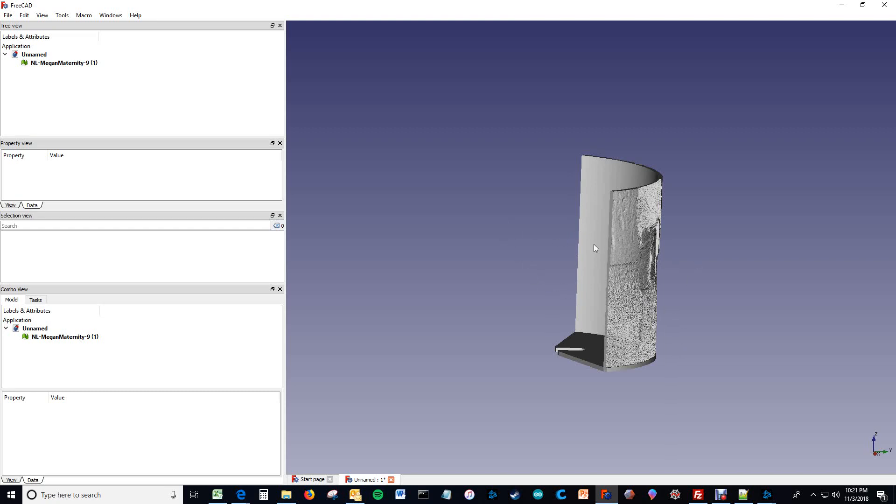
{"action": "middle_click_drag", "start_coordinate": [595, 248], "coordinate": [662, 257]}
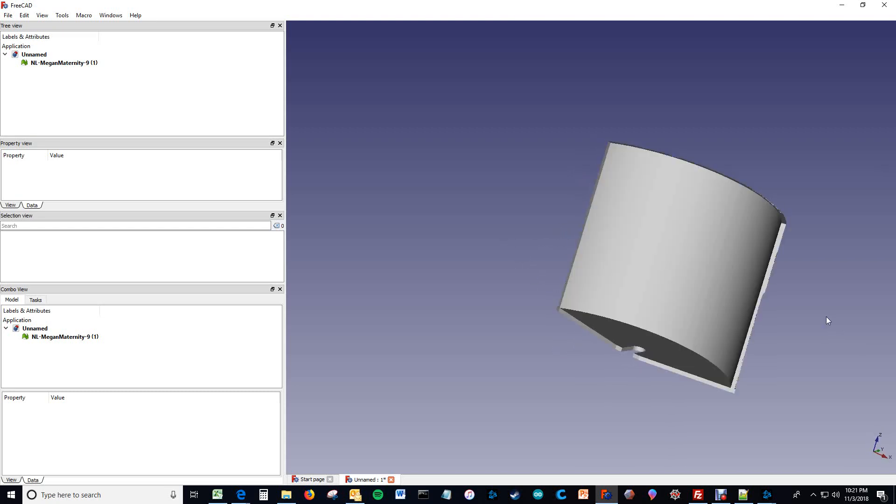
{"action": "middle_click_drag", "start_coordinate": [825, 320], "coordinate": [626, 289]}
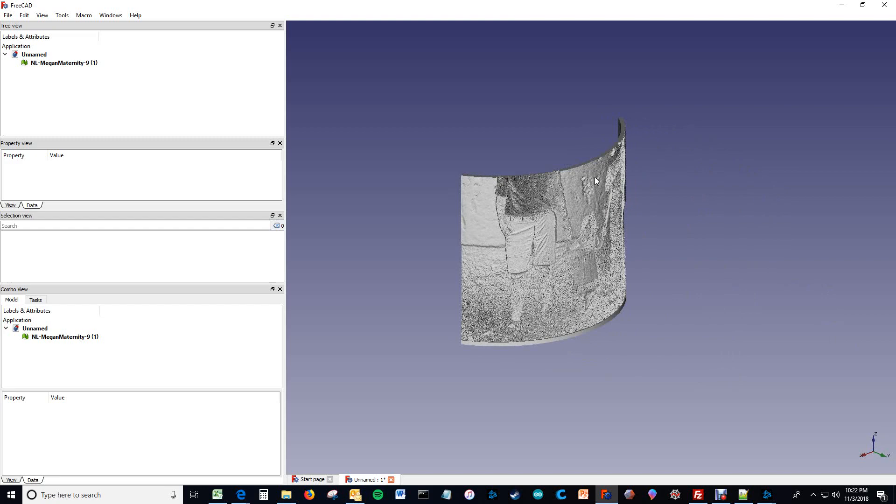
{"action": "middle_click_drag", "start_coordinate": [500, 140], "coordinate": [540, 218]}
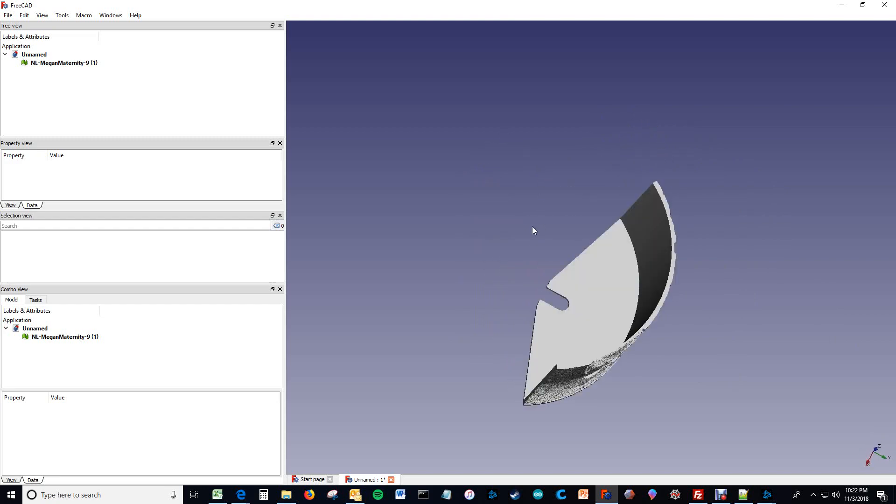
Return to the night light lithophane designer in the browser and set the picture aspect ratio to 2
{"action": "mouse_move", "coordinate": [241, 493]}
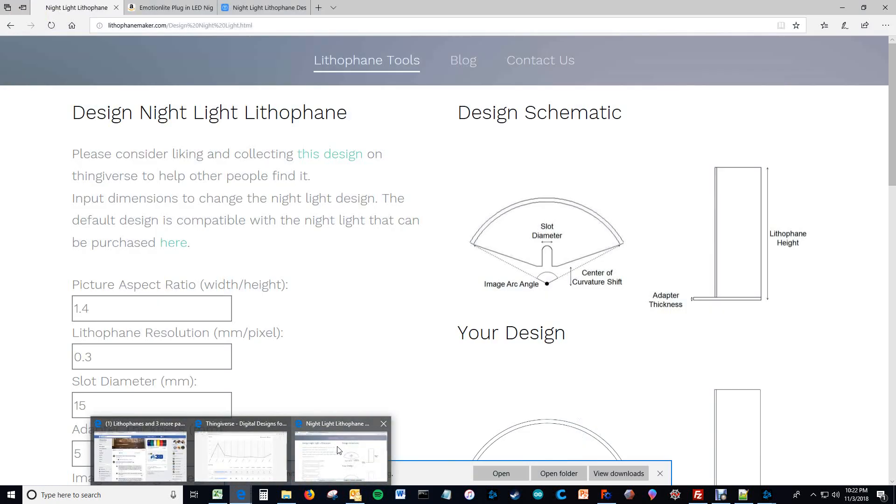
{"action": "left_click", "coordinate": [316, 451]}
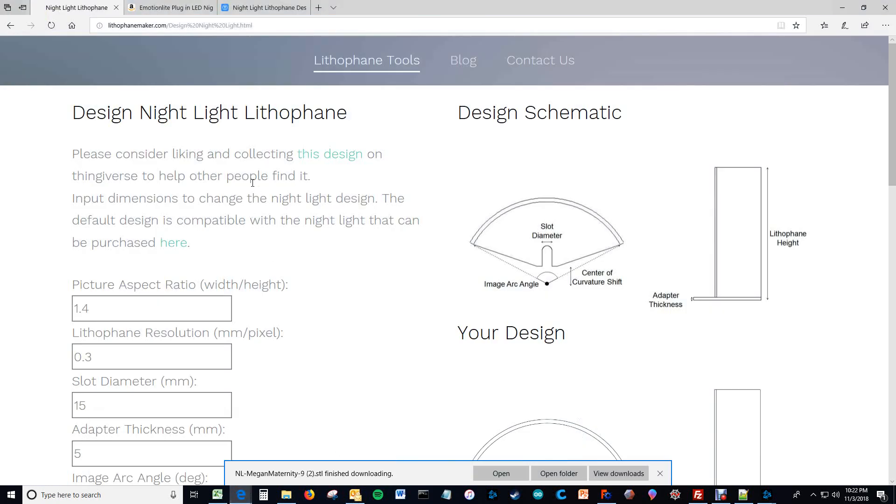
{"action": "scroll", "coordinate": [288, 264], "scroll_direction": "down", "scroll_amount": 3}
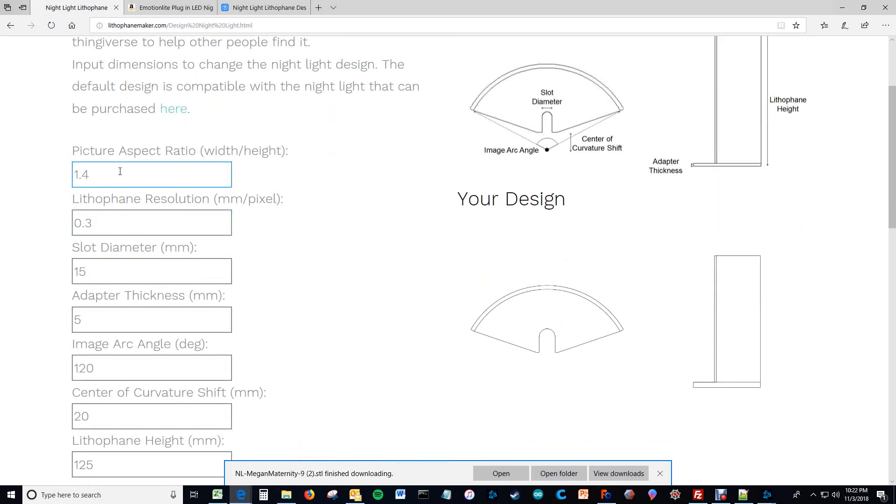
{"action": "left_click", "coordinate": [120, 171]}
{"action": "left_click_drag", "start_coordinate": [120, 171], "coordinate": [42, 178]}
{"action": "type", "text": "2"}
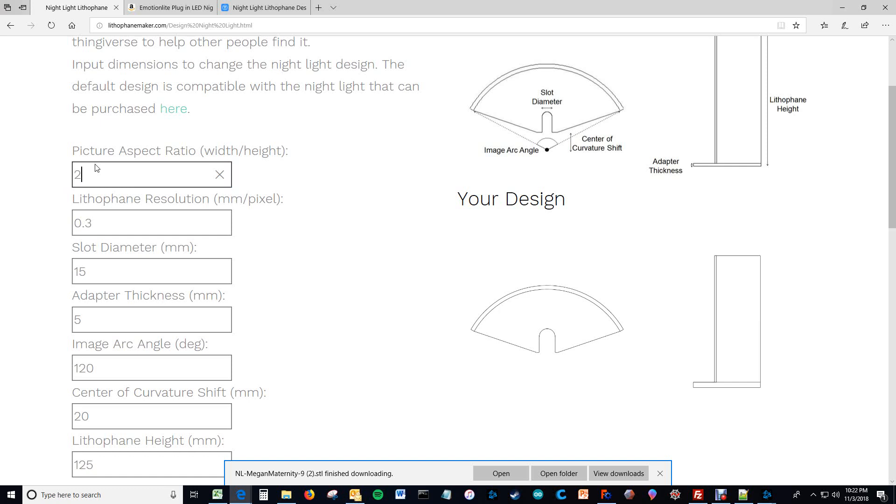
{"action": "left_click", "coordinate": [331, 163]}
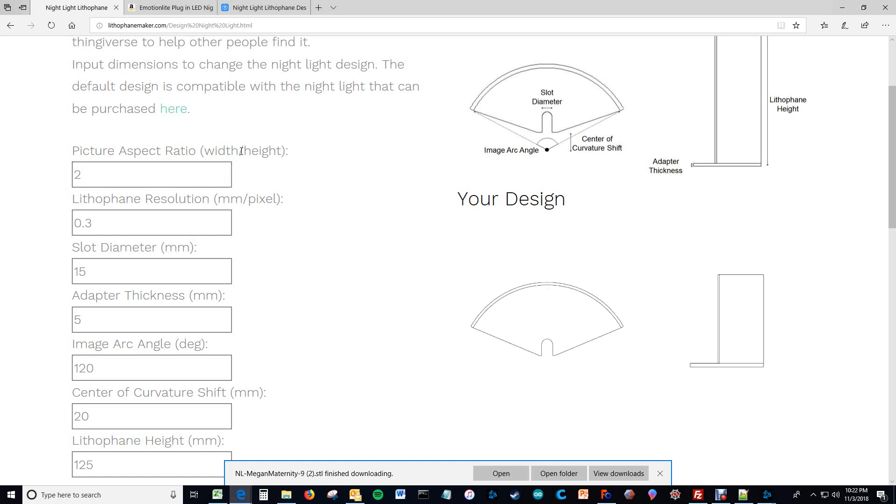
{"action": "left_click_drag", "start_coordinate": [101, 225], "coordinate": [89, 222]}
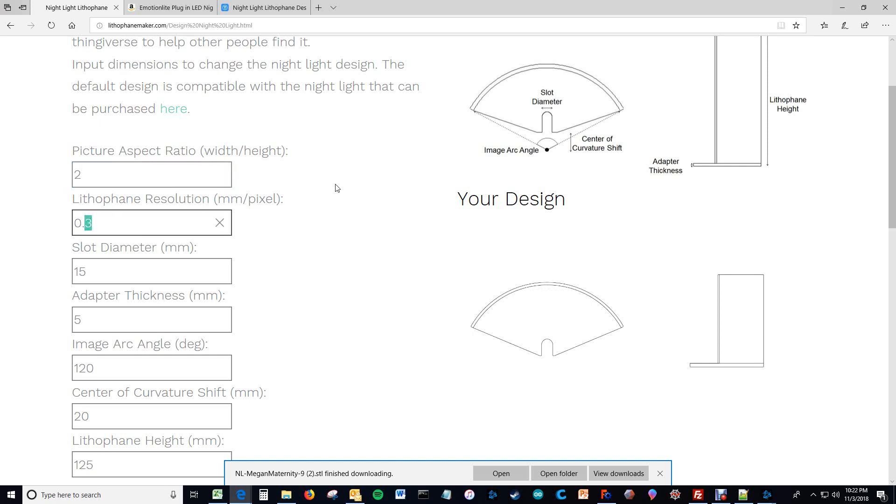
{"action": "left_click", "coordinate": [96, 223]}
Set the slot diameter to 10 mm and apply it to the design preview
{"action": "scroll", "coordinate": [285, 213], "scroll_direction": "down", "scroll_amount": 1}
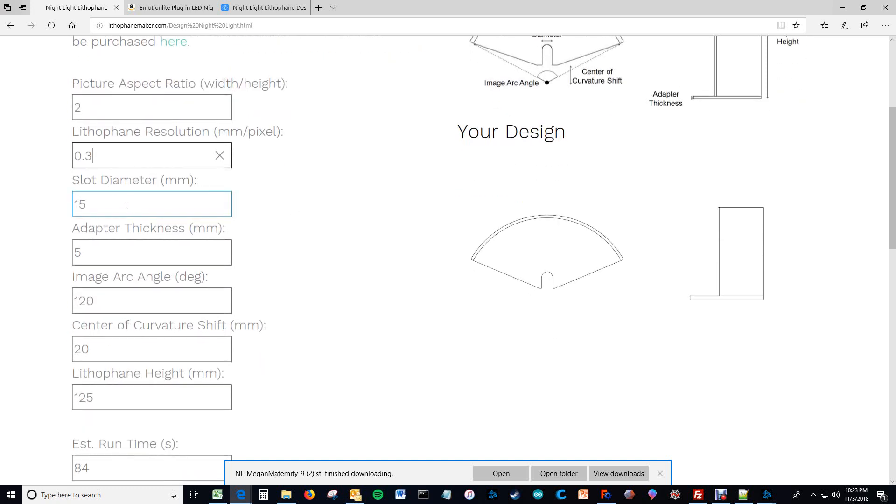
{"action": "key", "text": "Tab"}
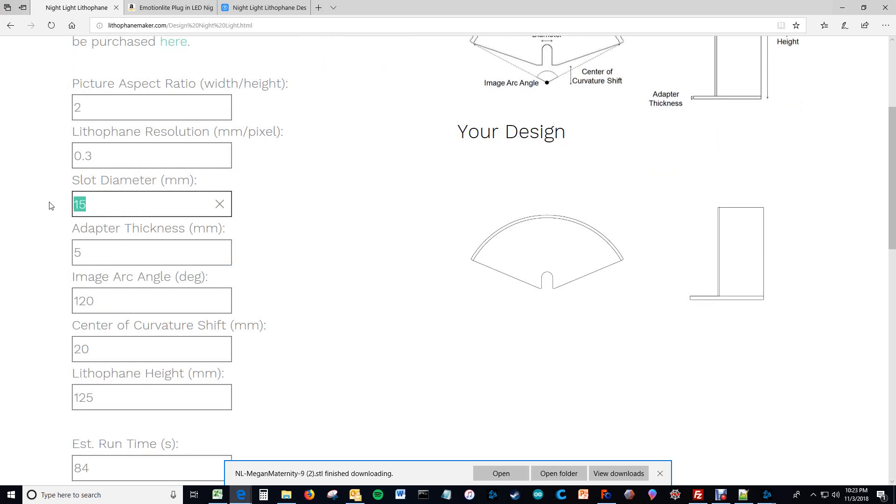
{"action": "left_click", "coordinate": [50, 27]}
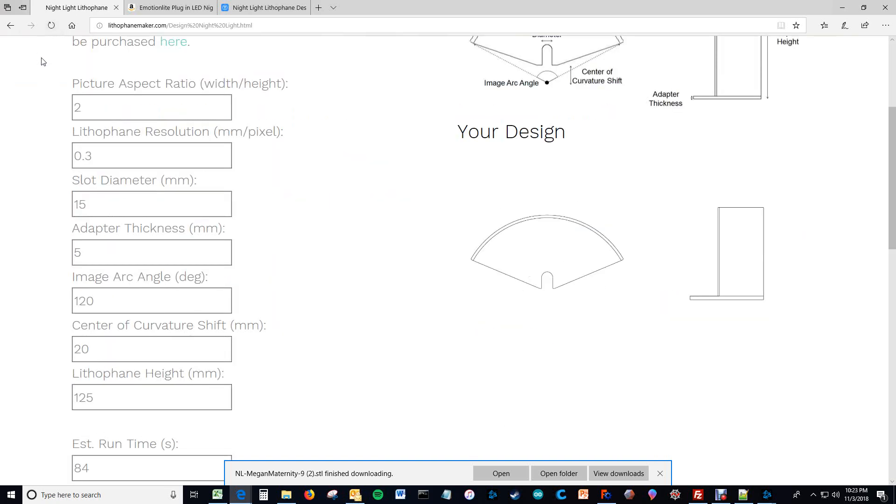
{"action": "left_click", "coordinate": [49, 28]}
{"action": "double_click", "coordinate": [74, 205]}
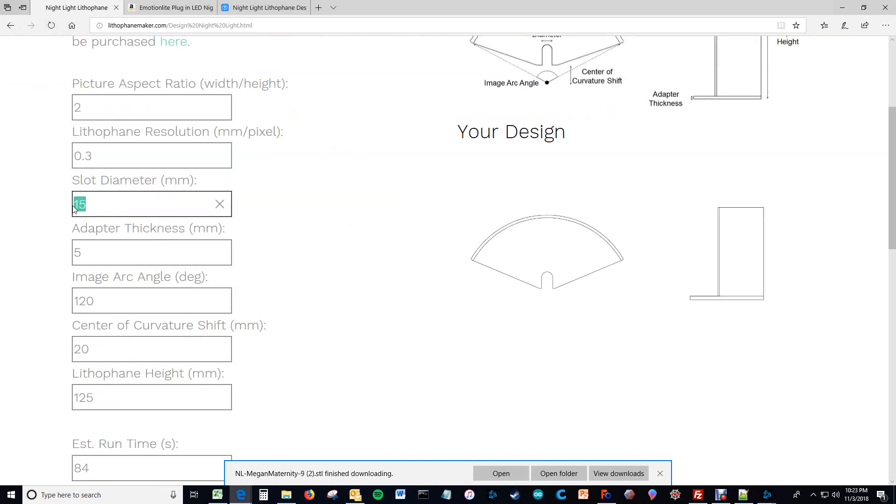
{"action": "type", "text": "10"}
{"action": "left_click", "coordinate": [119, 162]}
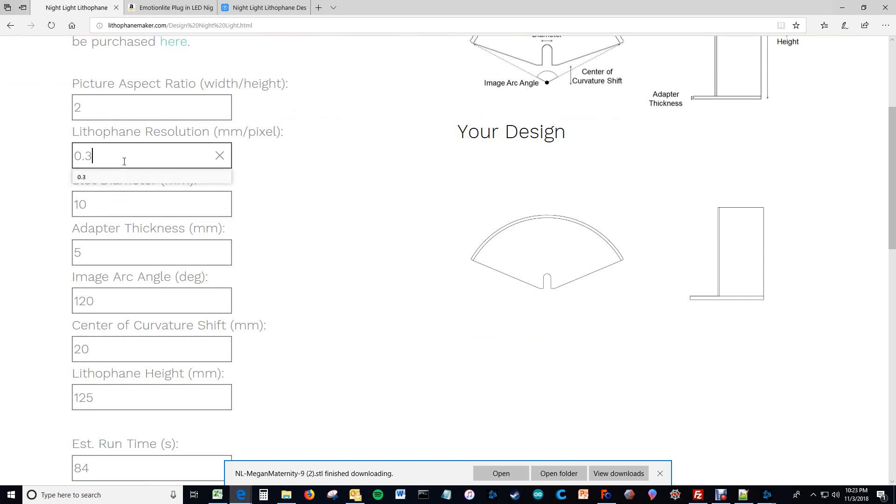
{"action": "left_click", "coordinate": [114, 250]}
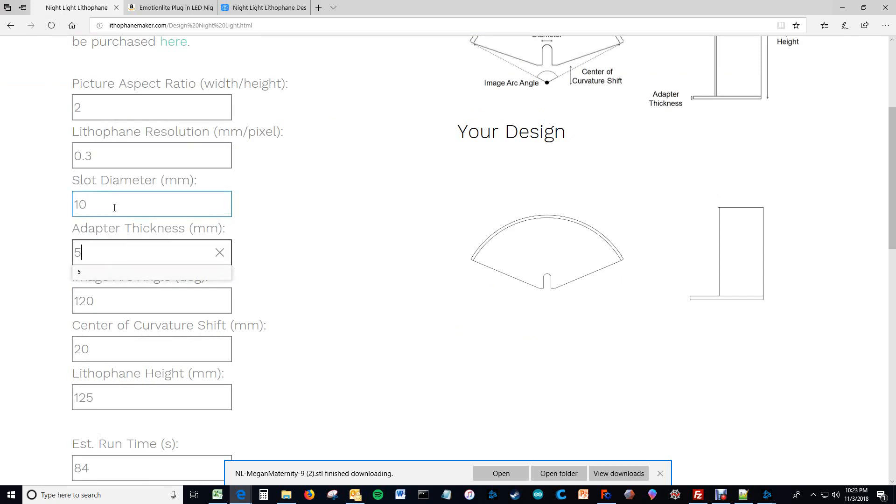
{"action": "left_click", "coordinate": [290, 174]}
Open the linked Amazon page of the compatible night light, look over the product, and return to the designer
{"action": "scroll", "coordinate": [252, 187], "scroll_direction": "up", "scroll_amount": 5}
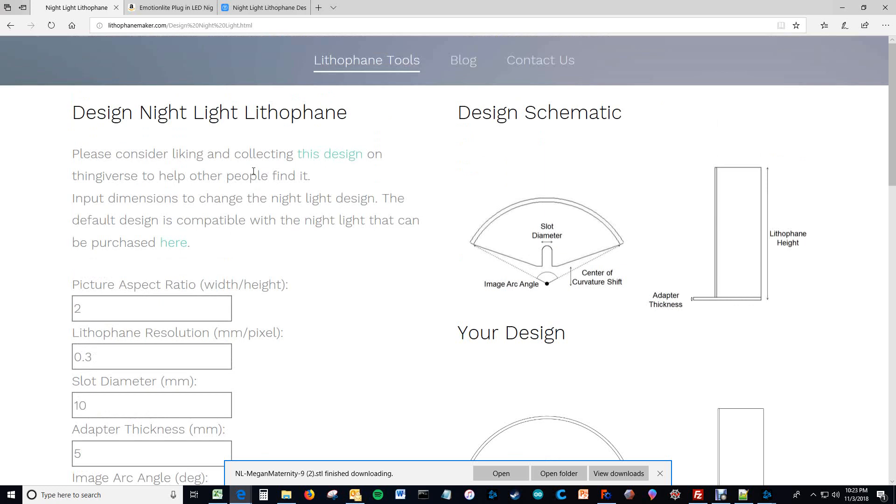
{"action": "left_click", "coordinate": [181, 246]}
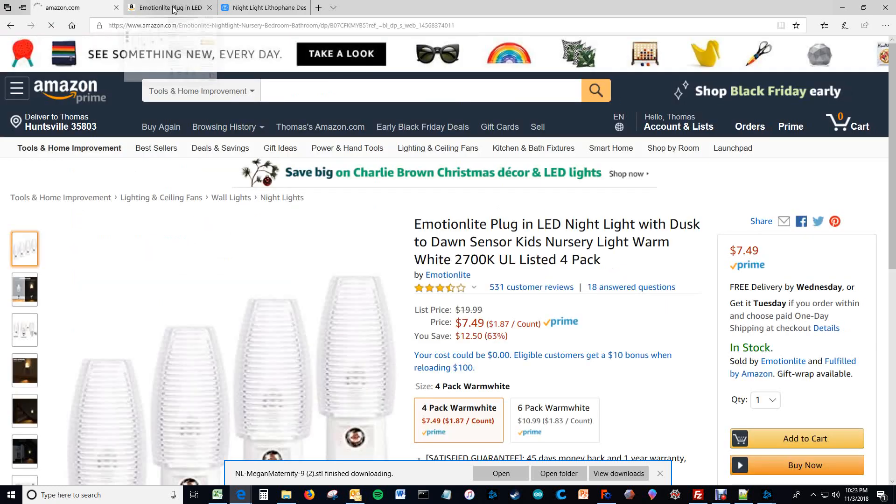
{"action": "scroll", "coordinate": [381, 222], "scroll_direction": "down", "scroll_amount": 3}
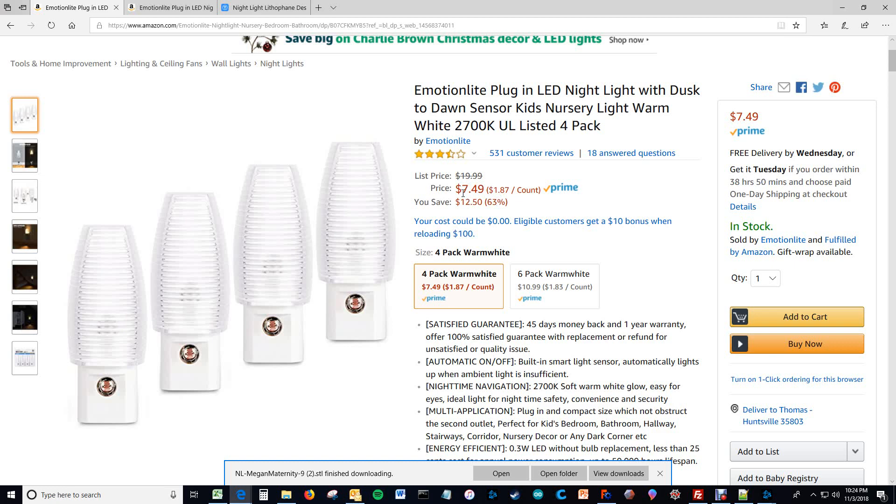
{"action": "left_click", "coordinate": [10, 26]}
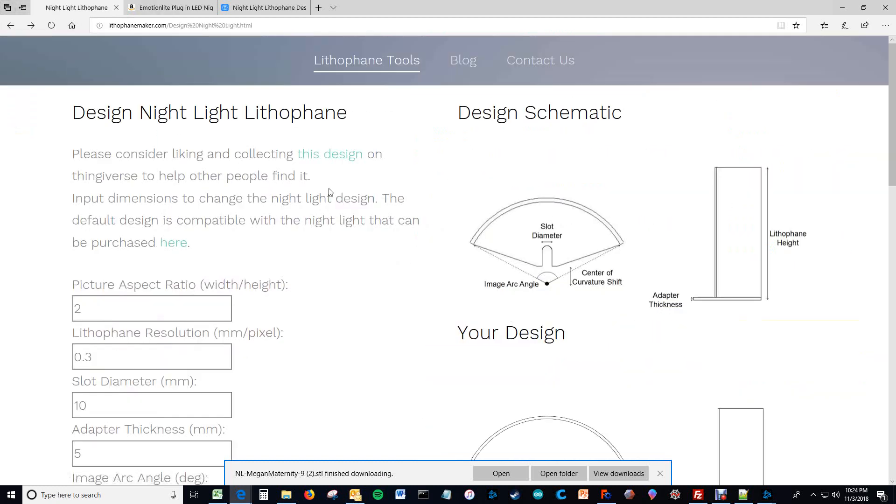
Set the image arc angle to 180 degrees and update the design preview
{"action": "scroll", "coordinate": [330, 191], "scroll_direction": "down", "scroll_amount": 5}
{"action": "scroll", "coordinate": [329, 192], "scroll_direction": "up", "scroll_amount": 1}
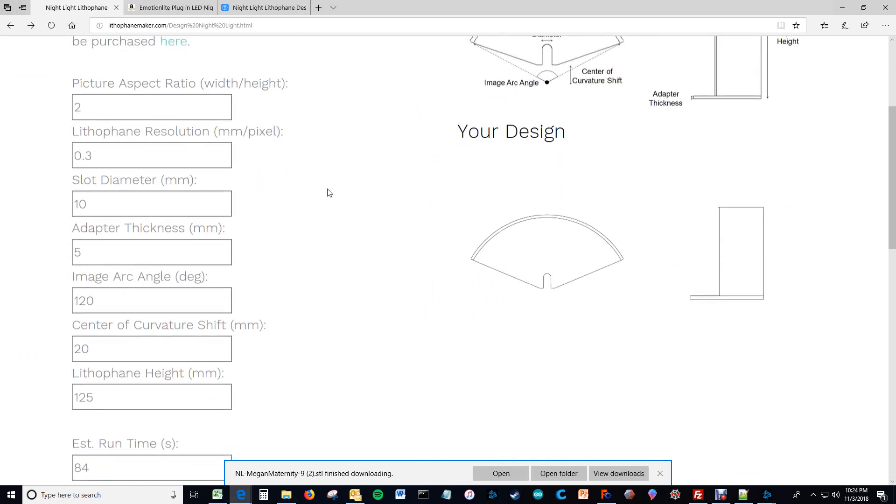
{"action": "left_click", "coordinate": [133, 289]}
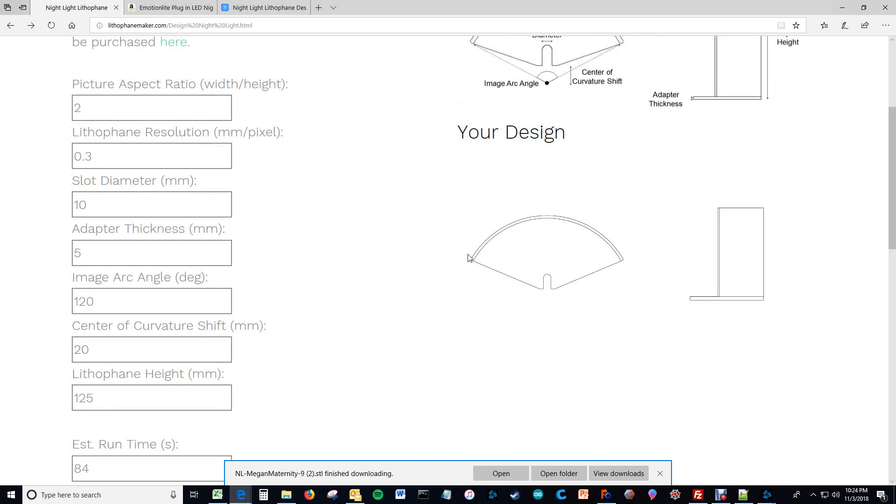
{"action": "scroll", "coordinate": [497, 290], "scroll_direction": "up", "scroll_amount": 3}
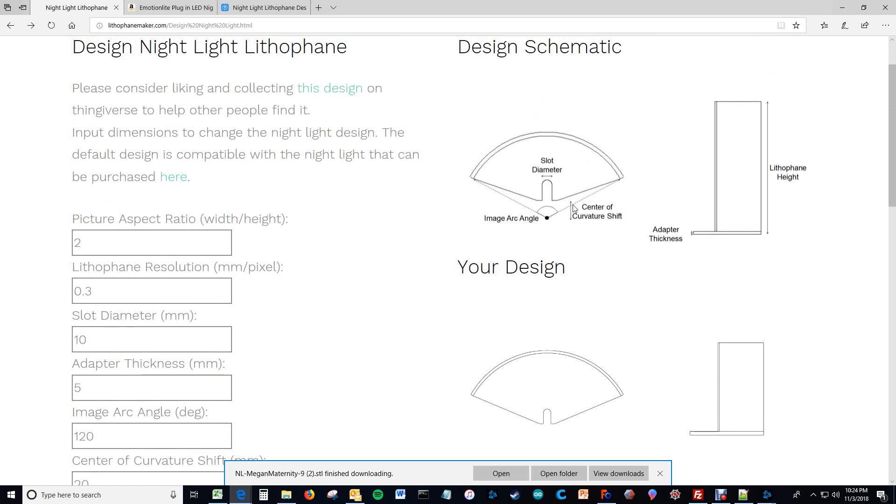
{"action": "scroll", "coordinate": [285, 259], "scroll_direction": "down", "scroll_amount": 2}
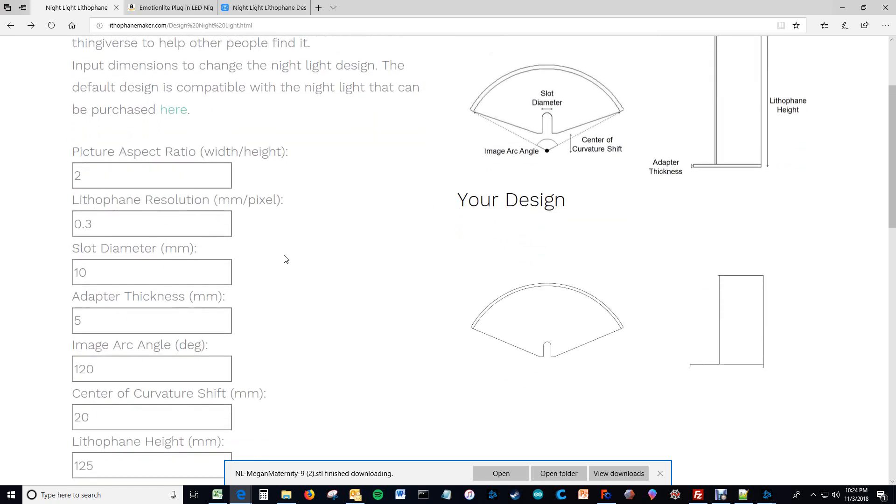
{"action": "double_click", "coordinate": [111, 363]}
{"action": "key", "text": "BackSpace"}
{"action": "type", "text": "180"}
{"action": "left_click", "coordinate": [100, 320]}
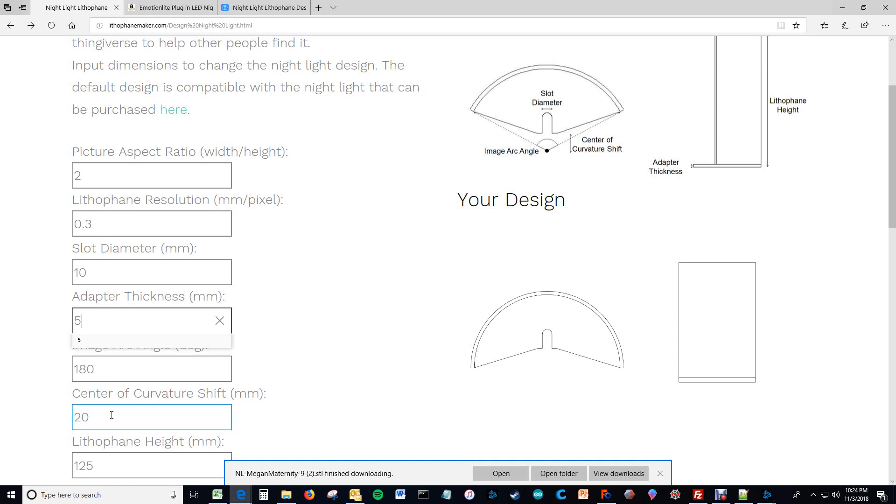
Set the center of curvature shift to 0 mm and update the design preview
{"action": "left_click_drag", "start_coordinate": [217, 416], "coordinate": [55, 417]}
{"action": "type", "text": "0"}
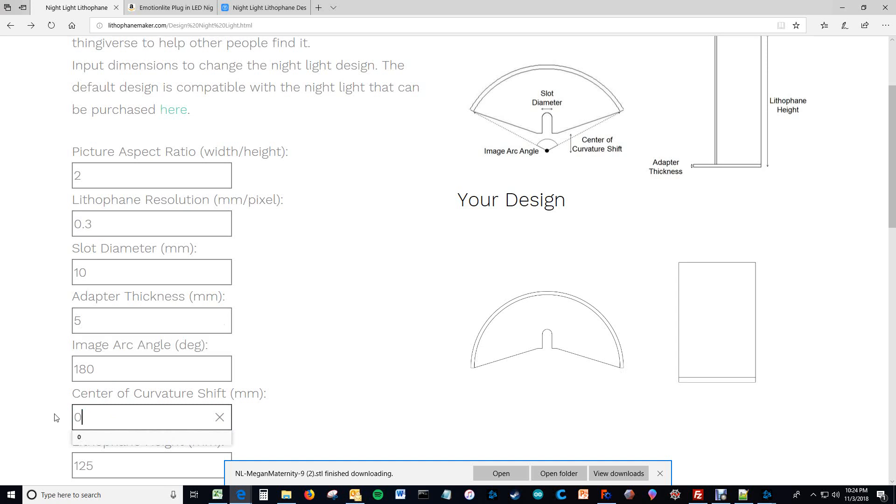
{"action": "left_click", "coordinate": [112, 377]}
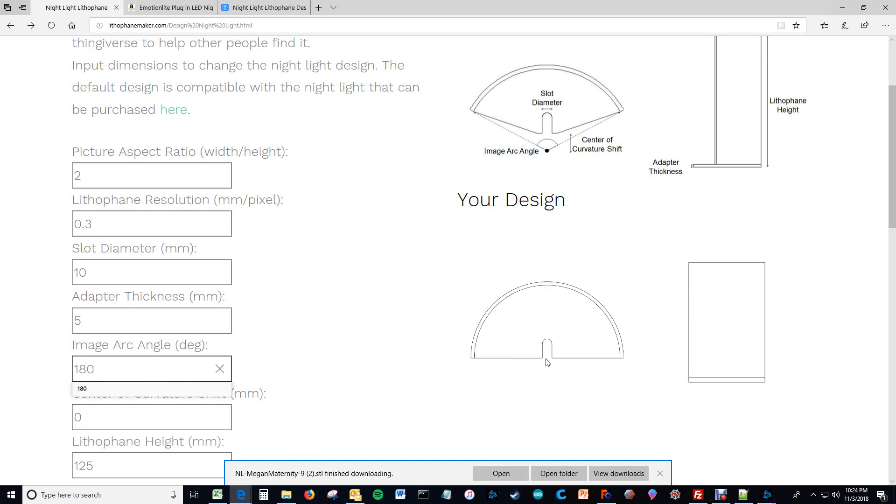
Try center of curvature shifts of -20 mm and 20 mm, updating the design preview for each value
{"action": "left_click_drag", "start_coordinate": [107, 423], "coordinate": [57, 422]}
{"action": "type", "text": "-20"}
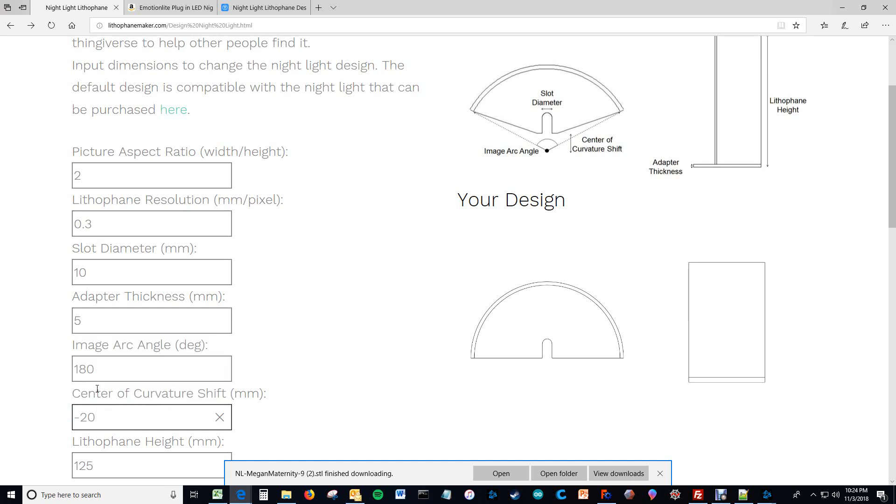
{"action": "left_click", "coordinate": [115, 372]}
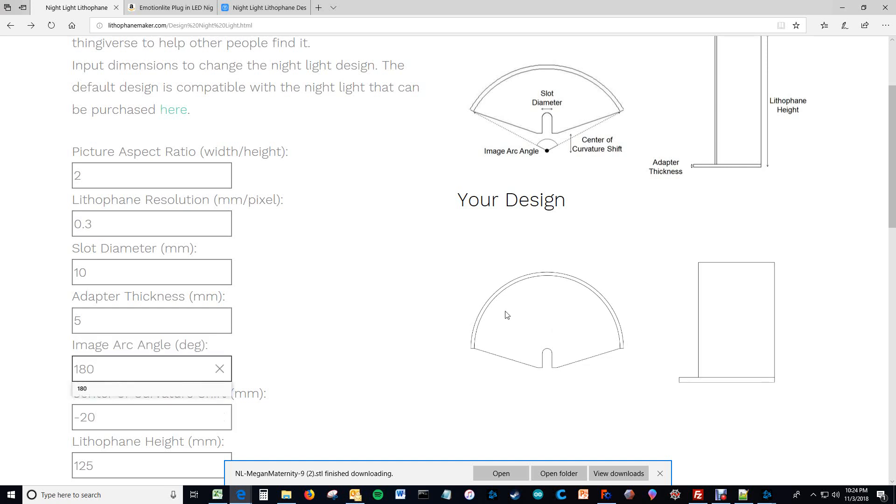
{"action": "key", "text": "Tab"}
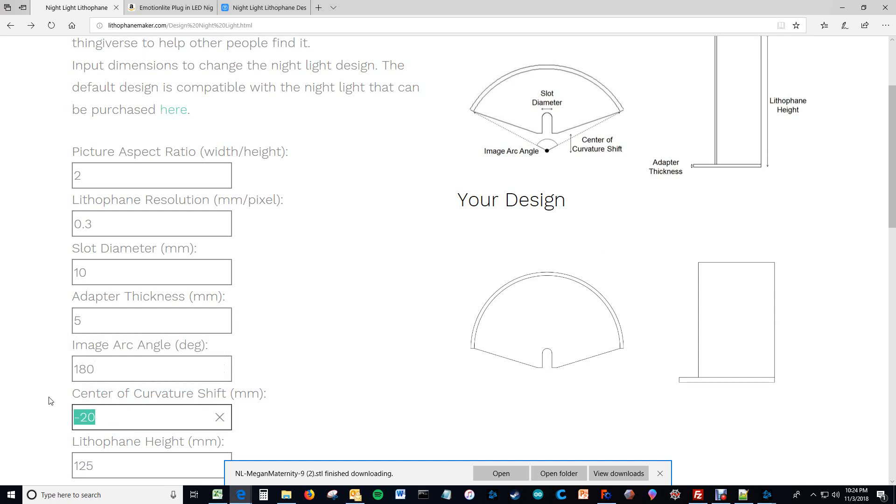
{"action": "type", "text": "20"}
{"action": "left_click", "coordinate": [105, 368]}
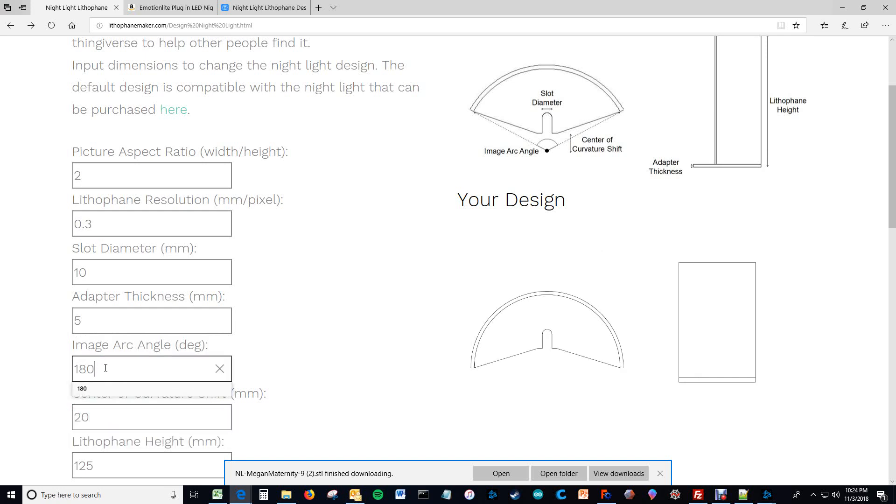
Set the image arc angle to 120 degrees and update the design preview
{"action": "left_click_drag", "start_coordinate": [105, 368], "coordinate": [37, 368]}
{"action": "type", "text": "120"}
{"action": "left_click", "coordinate": [120, 320]}
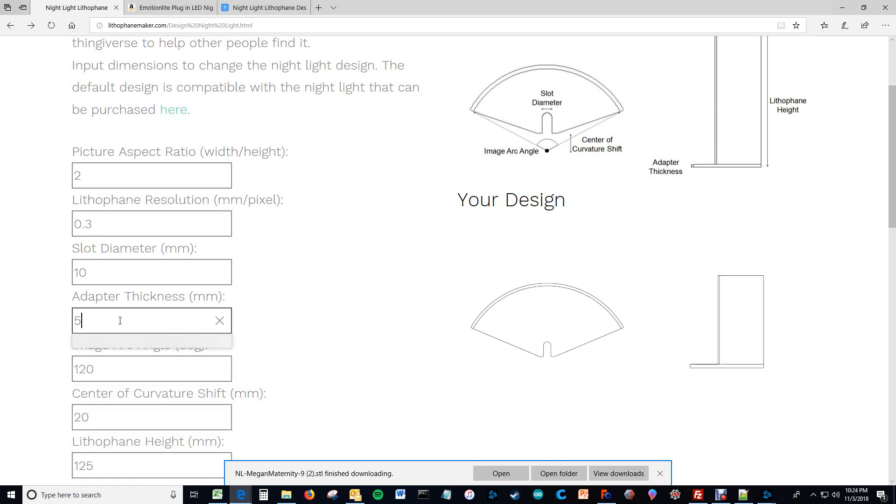
{"action": "key", "text": "Tab"}
Set the image arc angle to 60 degrees and update the design preview
{"action": "scroll", "coordinate": [337, 286], "scroll_direction": "down", "scroll_amount": 3}
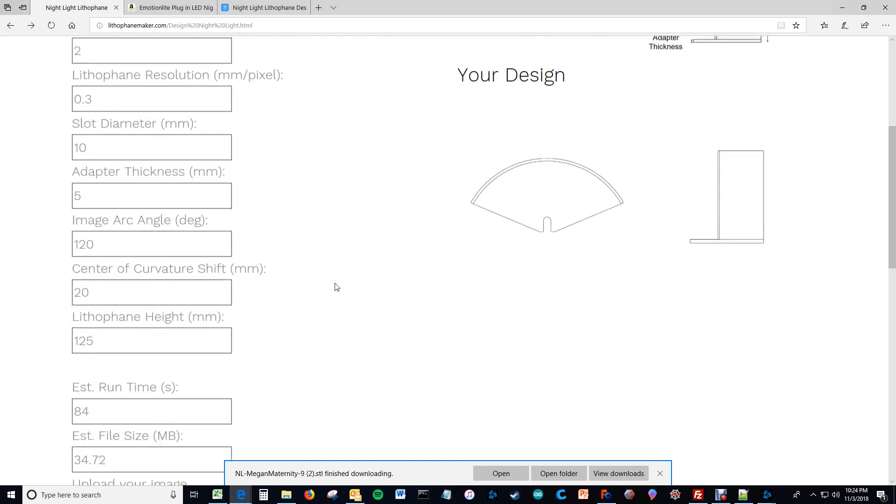
{"action": "left_click", "coordinate": [104, 234]}
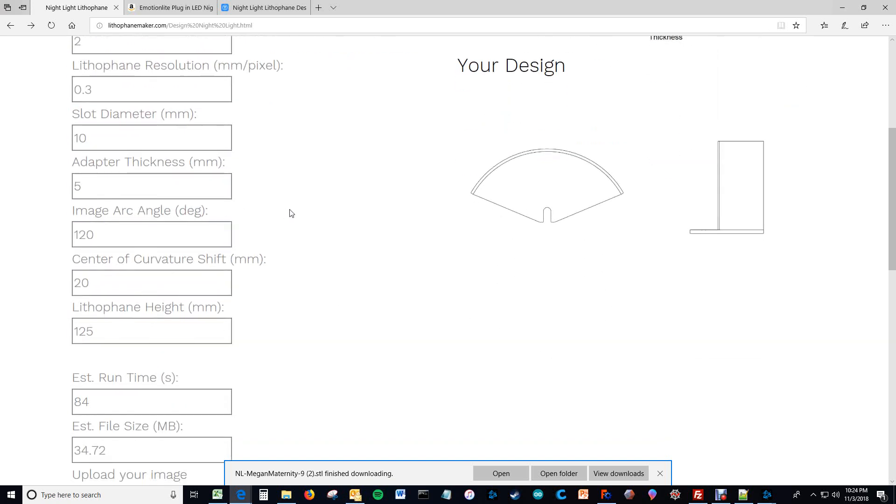
{"action": "left_click_drag", "start_coordinate": [104, 232], "coordinate": [29, 236]}
{"action": "type", "text": "60"}
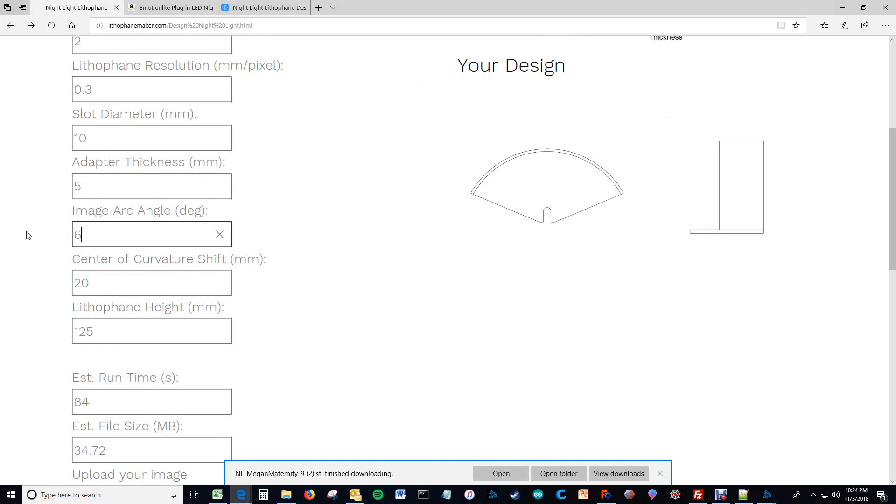
{"action": "left_click", "coordinate": [100, 285]}
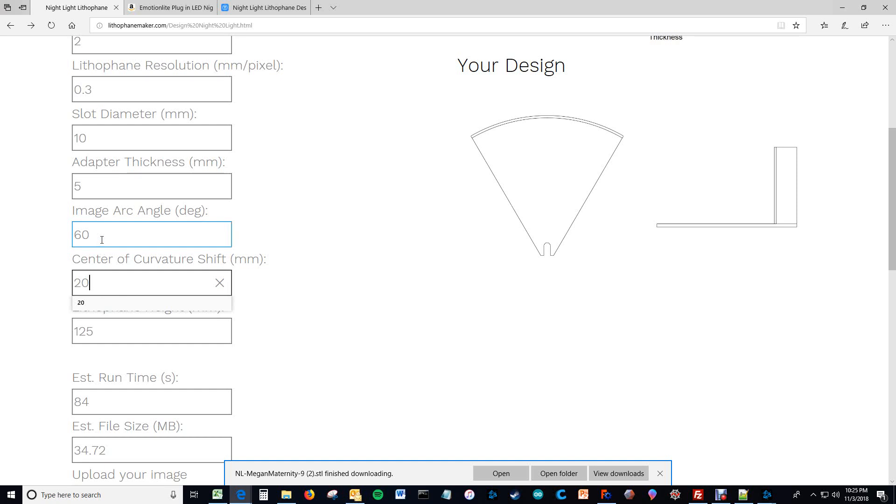
Try center of curvature shifts of 100 mm and 200 mm, updating the design preview for each value
{"action": "left_click_drag", "start_coordinate": [116, 228], "coordinate": [62, 233]}
{"action": "left_click_drag", "start_coordinate": [110, 280], "coordinate": [73, 277]}
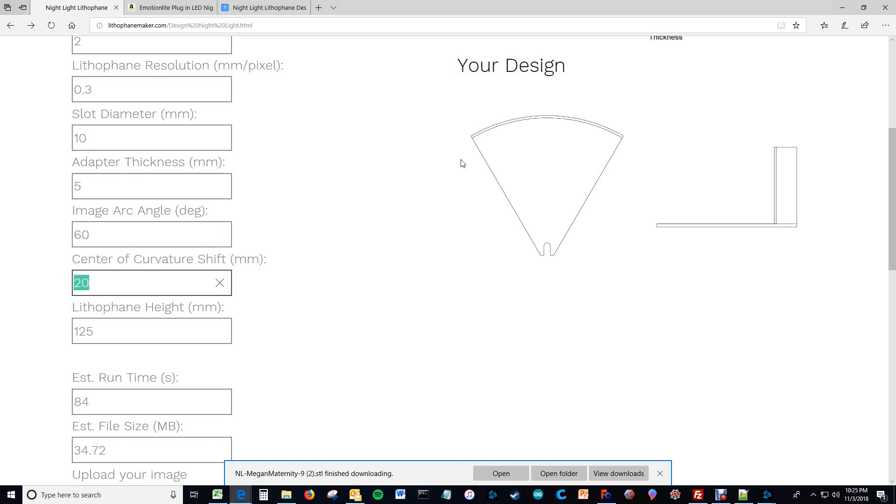
{"action": "type", "text": "100"}
{"action": "left_click", "coordinate": [162, 235]}
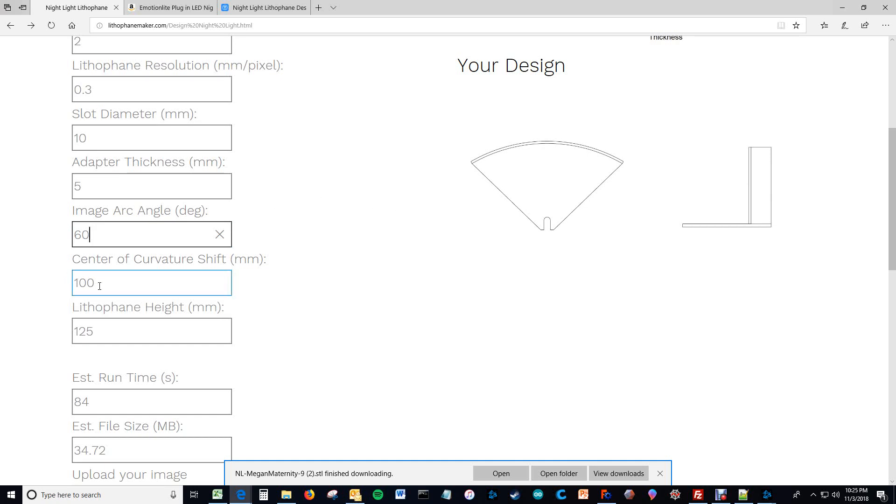
{"action": "left_click_drag", "start_coordinate": [98, 282], "coordinate": [50, 282]}
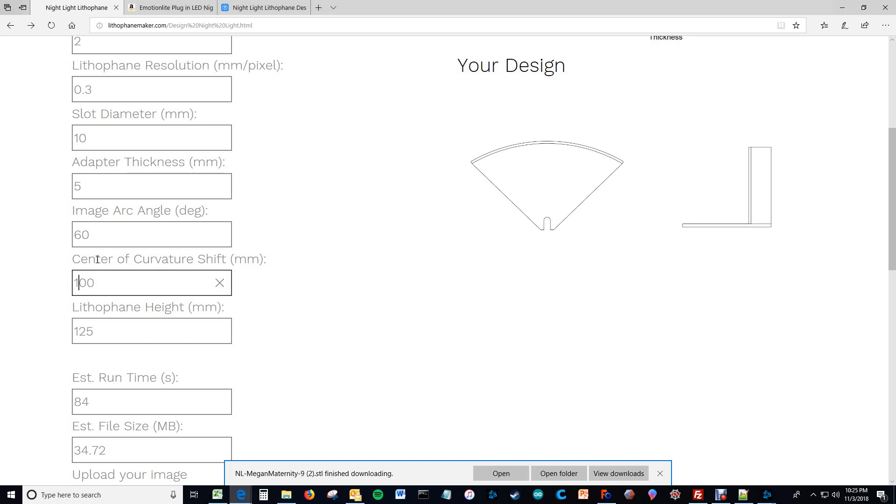
{"action": "key", "text": "BackSpace"}
{"action": "type", "text": "2"}
{"action": "left_click", "coordinate": [111, 335]}
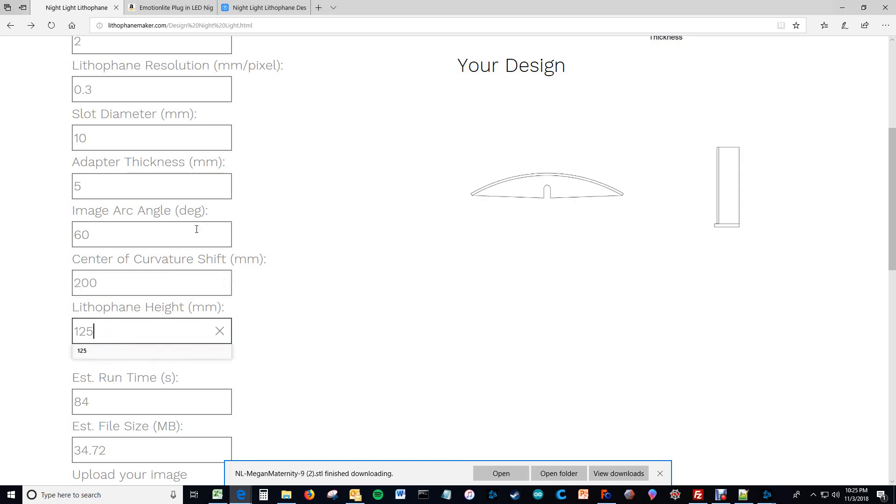
Set the center of curvature shift to 175 mm and update the design preview
{"action": "double_click", "coordinate": [112, 276]}
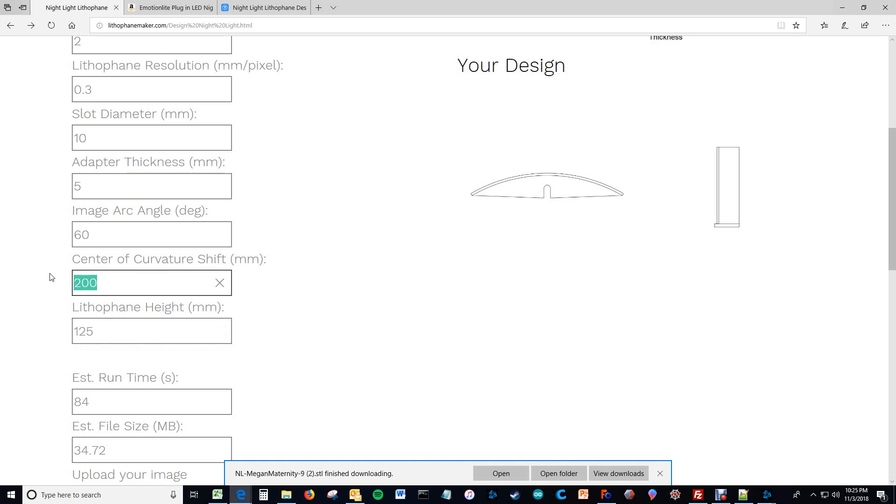
{"action": "key", "text": "BackSpace"}
{"action": "type", "text": "175"}
{"action": "left_click", "coordinate": [112, 331]}
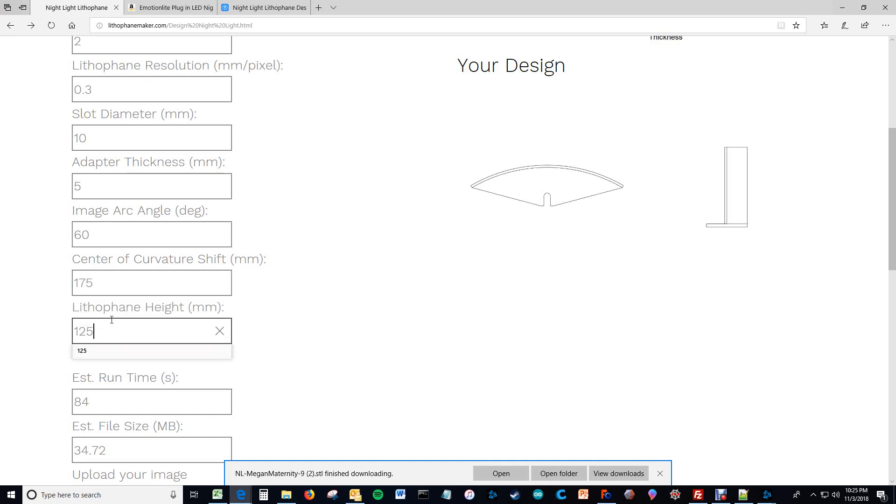
Set the lithophane height to 500 mm and update the design preview and estimates
{"action": "left_click", "coordinate": [110, 281]}
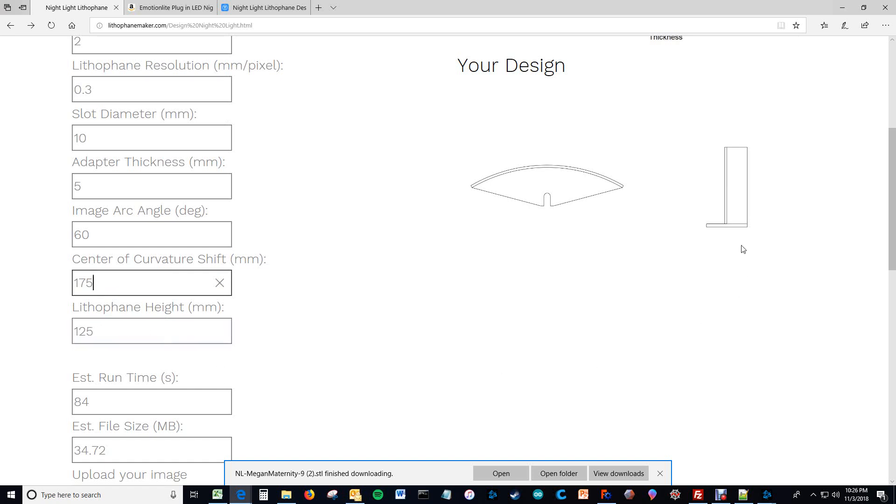
{"action": "key", "text": "Tab"}
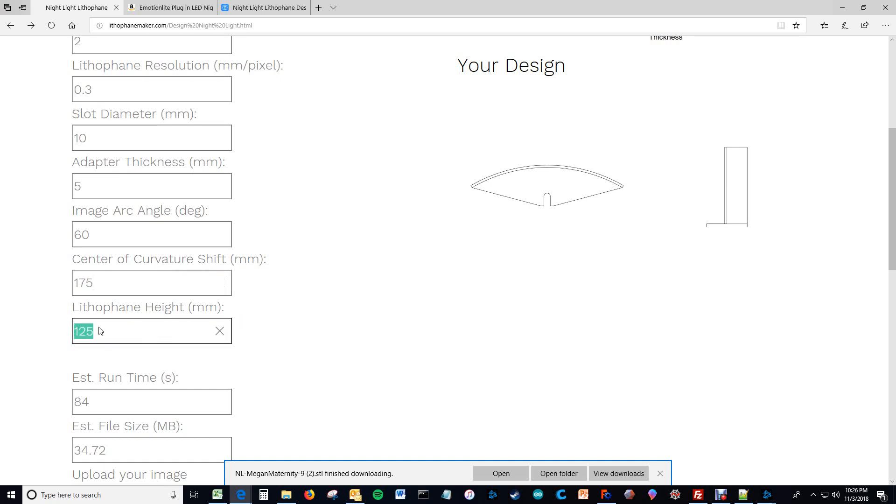
{"action": "type", "text": "500"}
{"action": "left_click", "coordinate": [102, 280]}
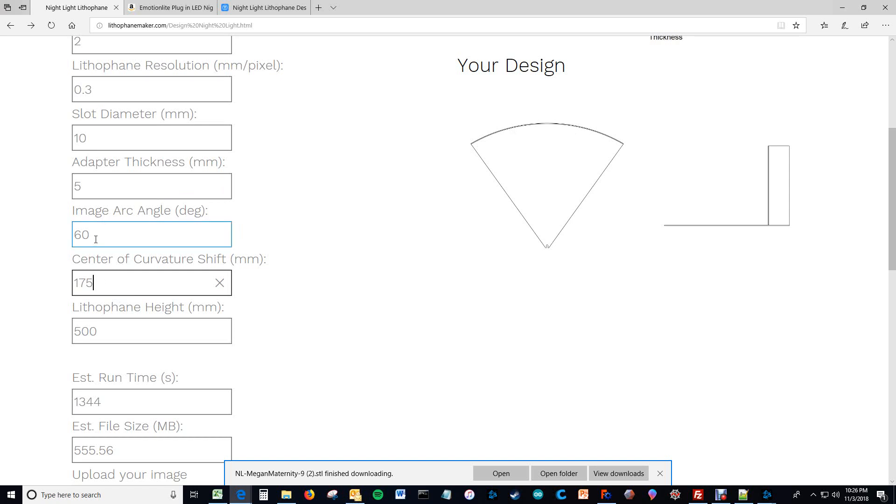
Set the lithophane height back to 125 mm and update the design preview and estimates
{"action": "key", "text": "shift+Tab"}
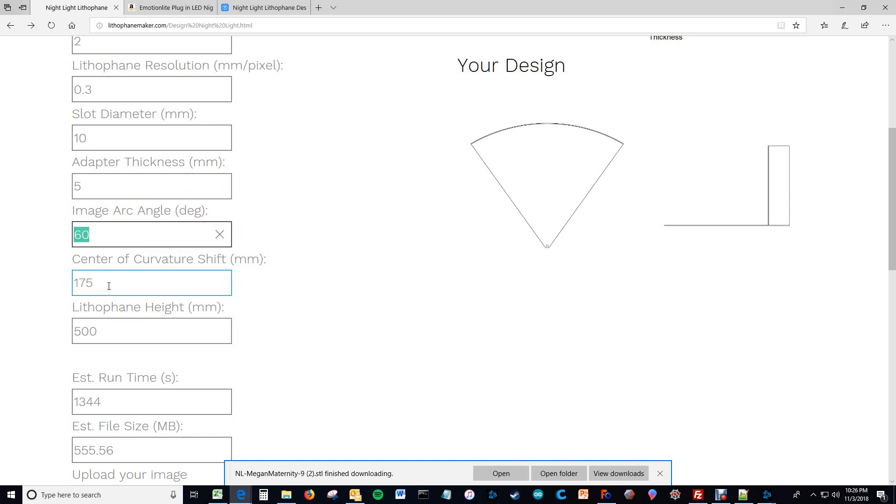
{"action": "key", "text": "Tab"}
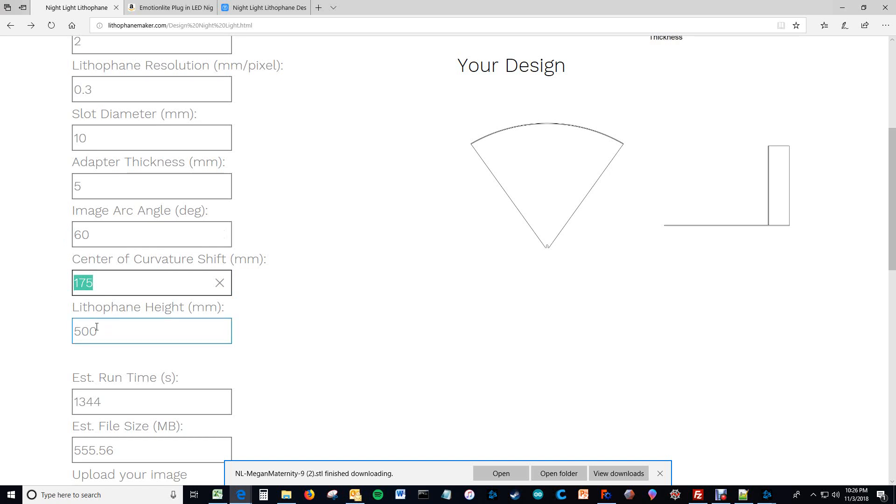
{"action": "left_click_drag", "start_coordinate": [97, 331], "coordinate": [75, 327]}
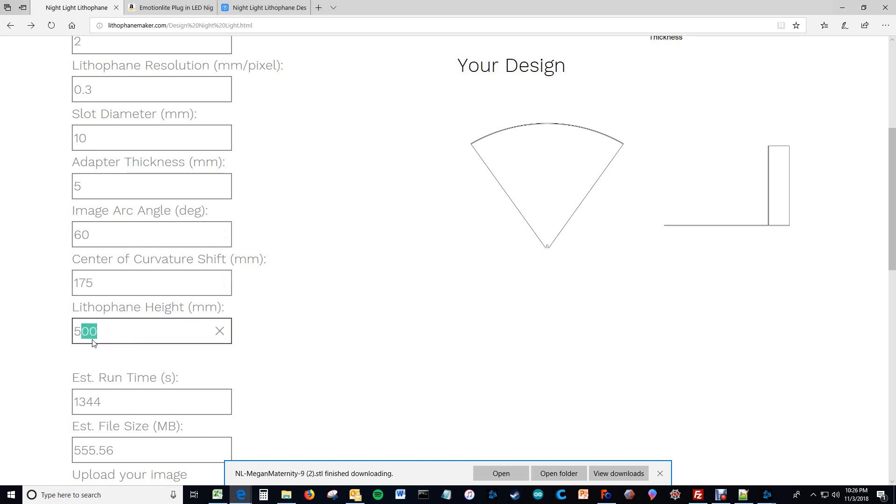
{"action": "left_click", "coordinate": [91, 335]}
{"action": "double_click", "coordinate": [92, 335]}
{"action": "type", "text": "125"}
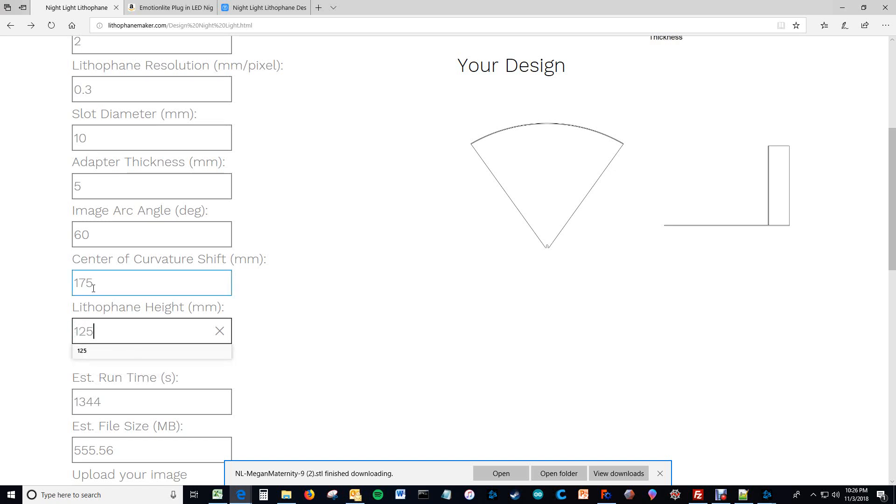
{"action": "left_click", "coordinate": [118, 283]}
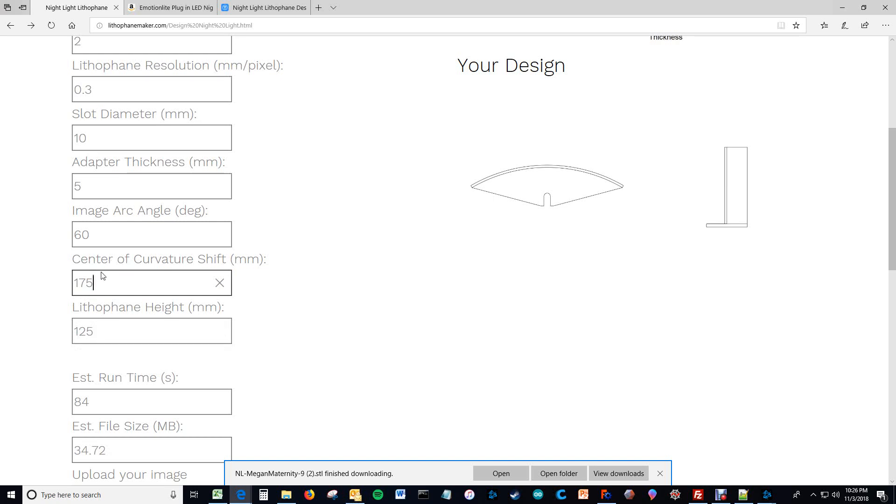
{"action": "key", "text": "Tab"}
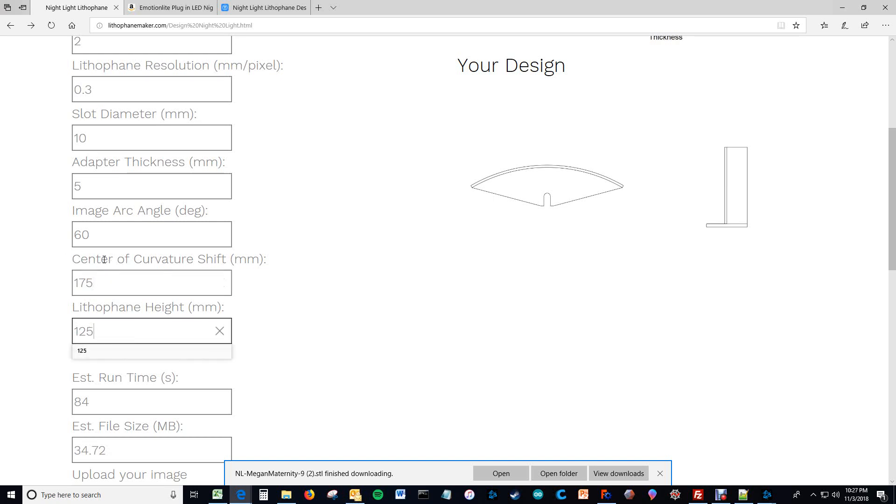
{"action": "left_click", "coordinate": [294, 326]}
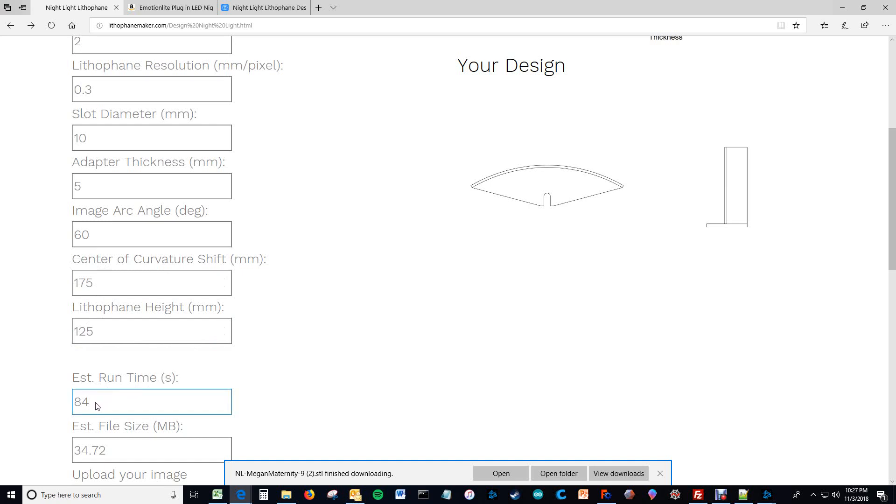
Review the design schematic, the entered parameters, and the estimated run time and file size
{"action": "scroll", "coordinate": [367, 294], "scroll_direction": "up", "scroll_amount": 5}
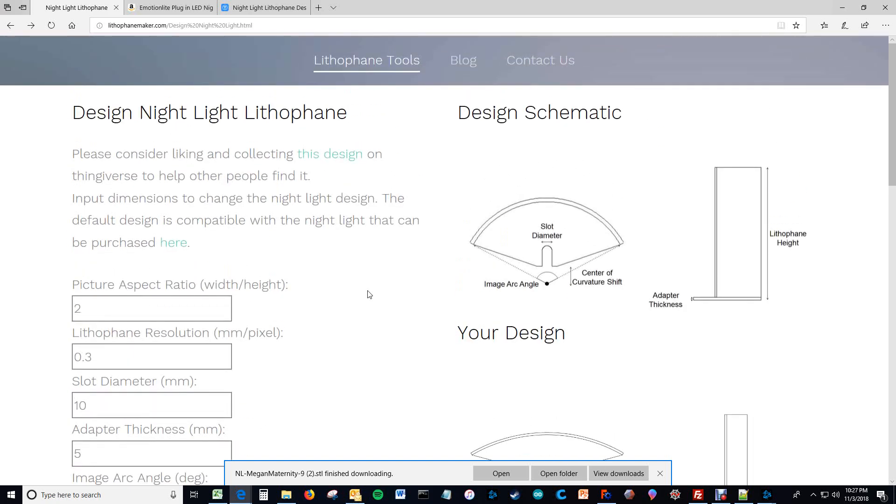
{"action": "scroll", "coordinate": [368, 294], "scroll_direction": "down", "scroll_amount": 5}
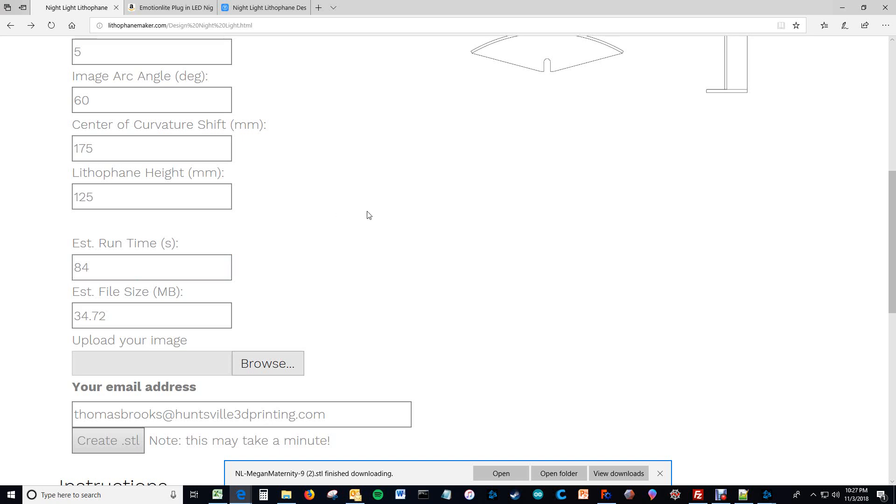
{"action": "scroll", "coordinate": [418, 226], "scroll_direction": "up", "scroll_amount": 4}
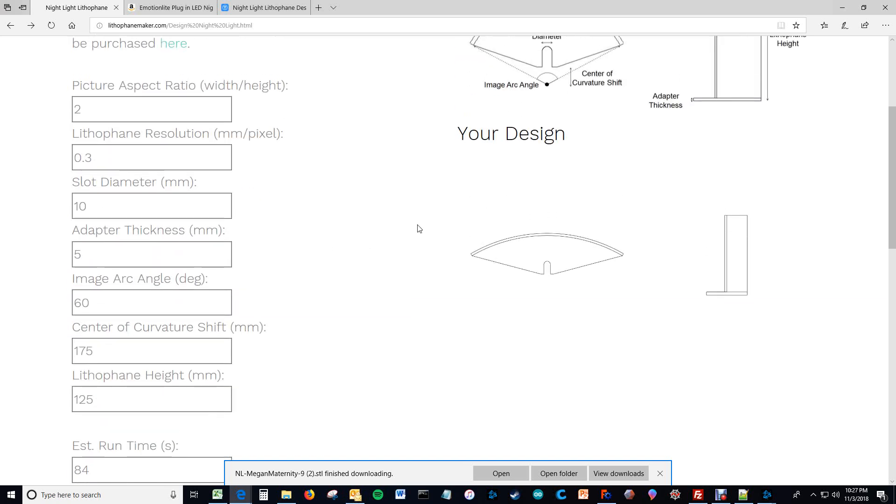
{"action": "scroll", "coordinate": [330, 233], "scroll_direction": "down", "scroll_amount": 4}
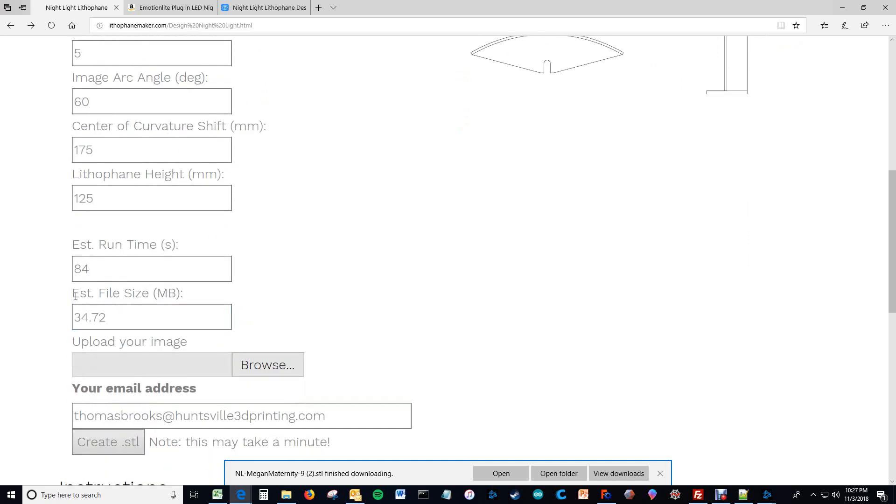
{"action": "left_click", "coordinate": [113, 319]}
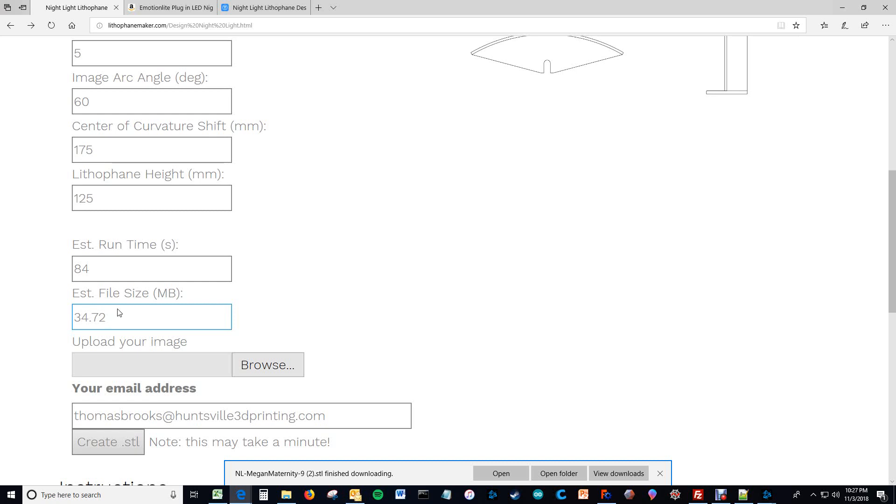
{"action": "left_click", "coordinate": [303, 270]}
Set the lithophane resolution to 0.15 mm/pixel and check the updated run time and file size estimates
{"action": "scroll", "coordinate": [304, 269], "scroll_direction": "up", "scroll_amount": 1}
{"action": "scroll", "coordinate": [304, 270], "scroll_direction": "up", "scroll_amount": 3}
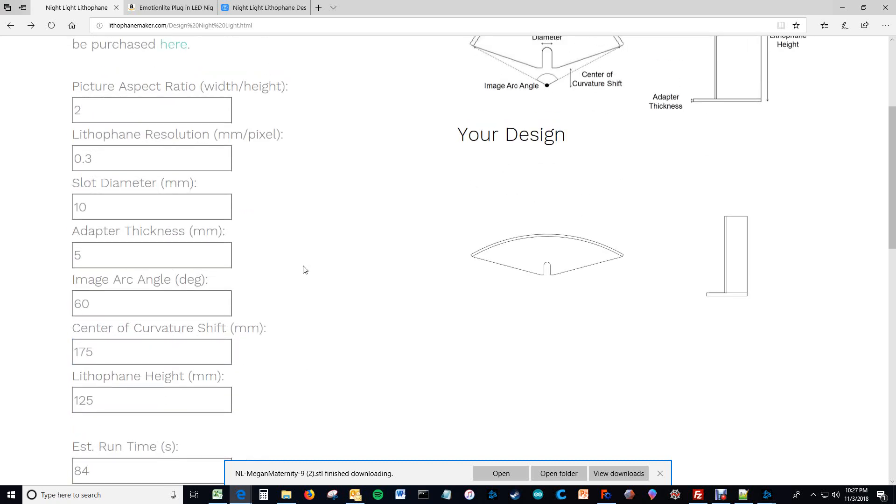
{"action": "double_click", "coordinate": [90, 158]}
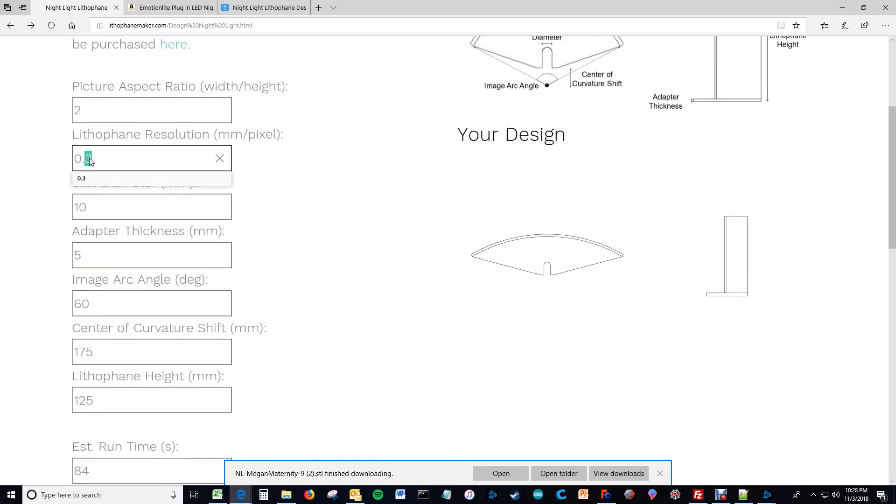
{"action": "type", "text": "15"}
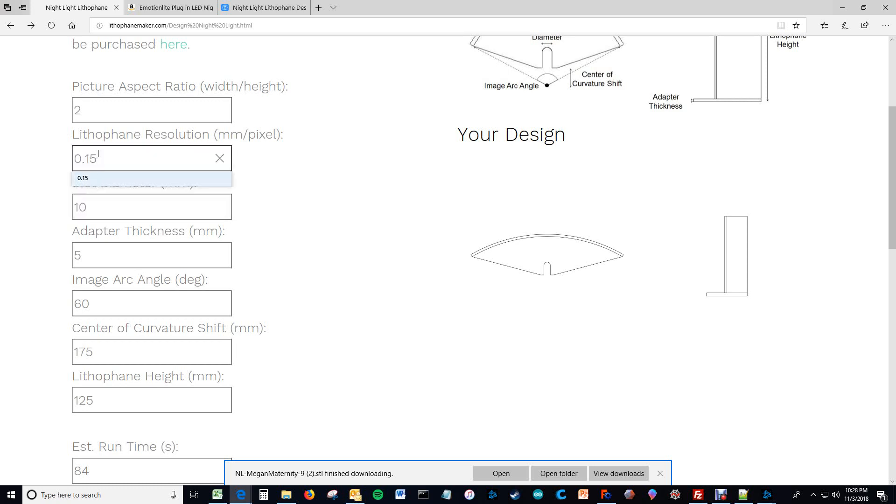
{"action": "left_click", "coordinate": [102, 203]}
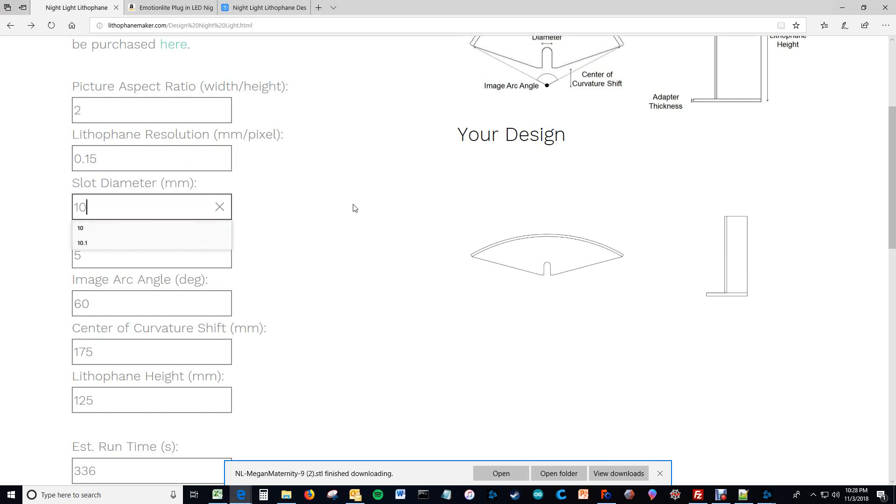
{"action": "left_click", "coordinate": [370, 196]}
{"action": "scroll", "coordinate": [158, 297], "scroll_direction": "down", "scroll_amount": 3}
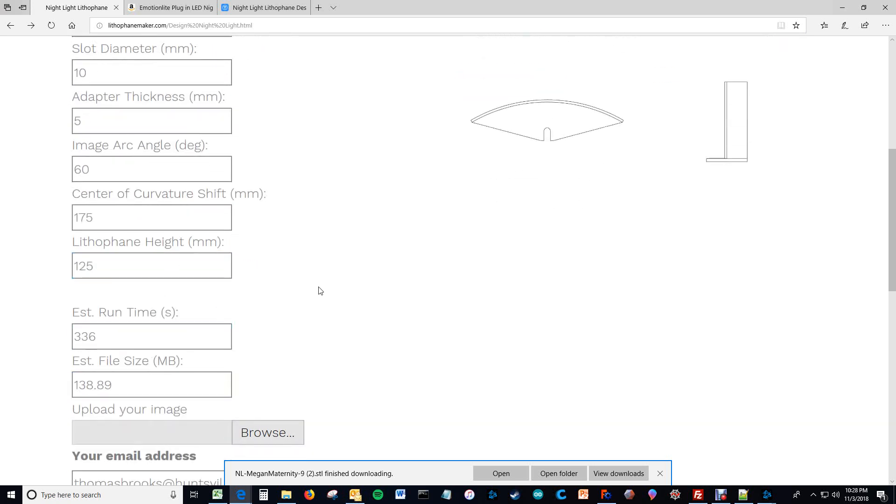
Set the lithophane resolution to 0.3 mm/pixel and update the run time and file size estimates
{"action": "scroll", "coordinate": [318, 292], "scroll_direction": "up", "scroll_amount": 3}
{"action": "left_click", "coordinate": [188, 197]}
{"action": "scroll", "coordinate": [252, 201], "scroll_direction": "down", "scroll_amount": 3}
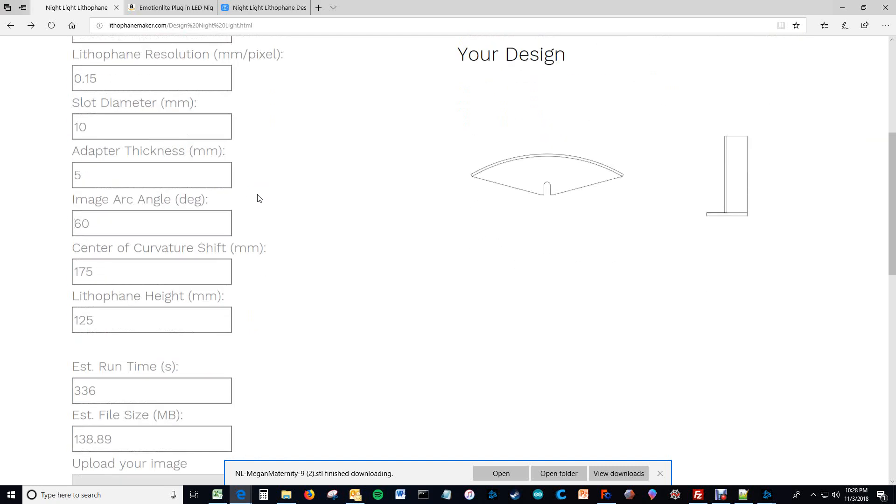
{"action": "scroll", "coordinate": [261, 247], "scroll_direction": "up", "scroll_amount": 3}
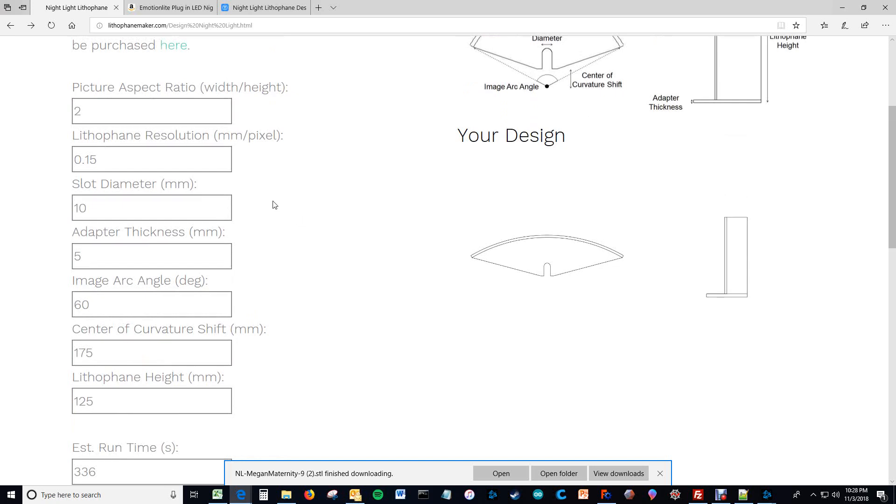
{"action": "scroll", "coordinate": [262, 169], "scroll_direction": "down", "scroll_amount": 2}
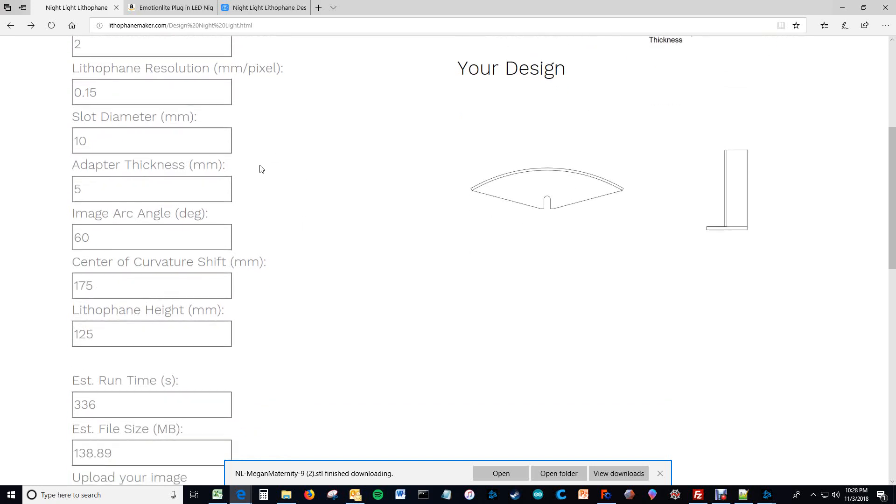
{"action": "left_click_drag", "start_coordinate": [112, 86], "coordinate": [85, 92]}
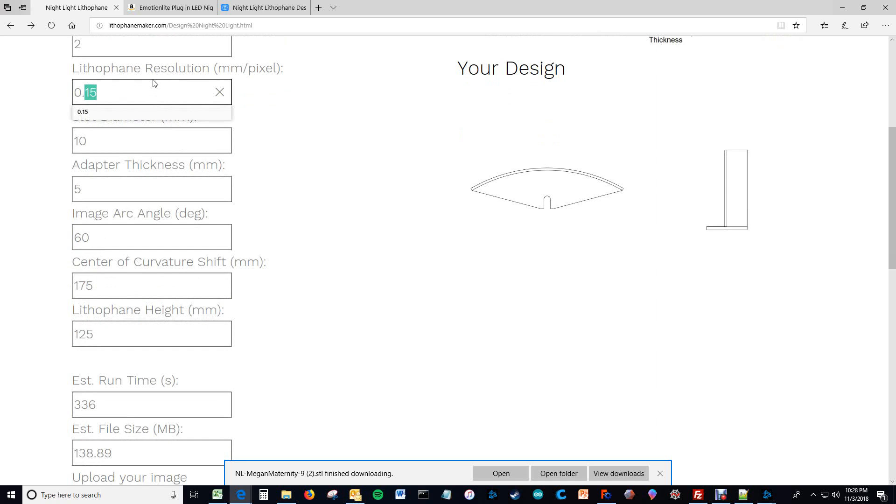
{"action": "type", "text": "3"}
{"action": "left_click", "coordinate": [114, 140]}
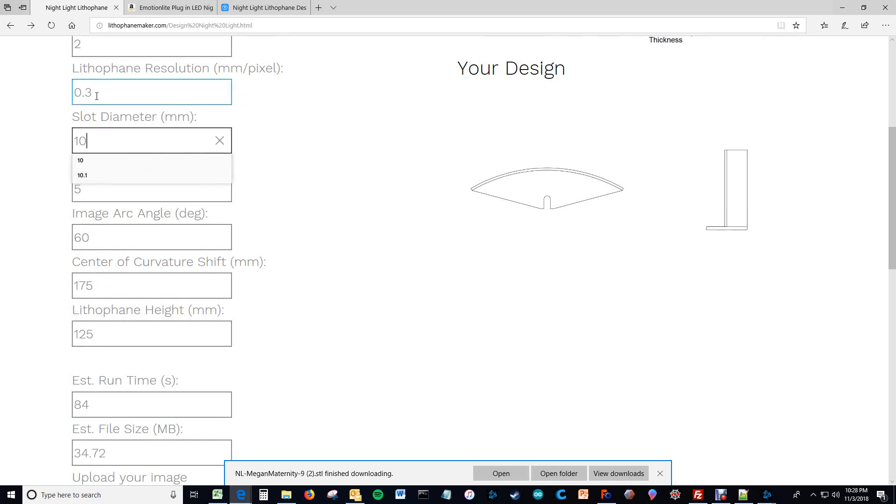
Set the lithophane resolution back to 0.15 mm/pixel and update the run time and file size estimates
{"action": "left_click_drag", "start_coordinate": [87, 93], "coordinate": [91, 90]}
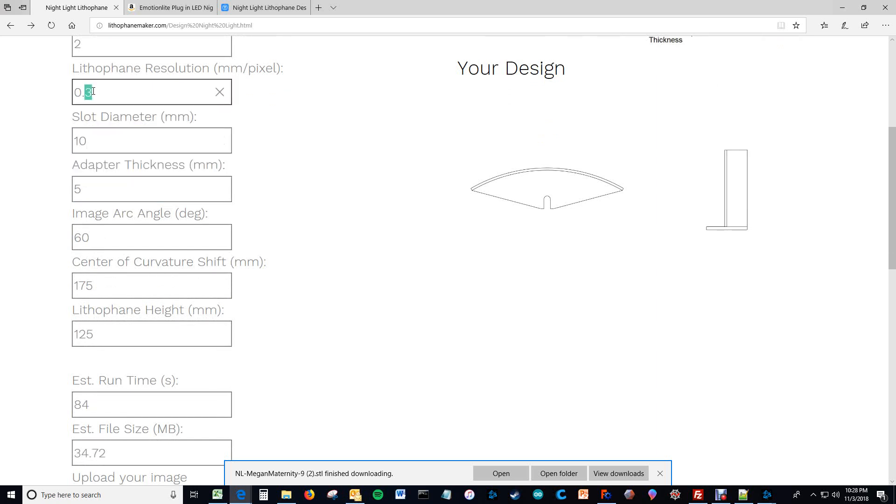
{"action": "type", "text": "15"}
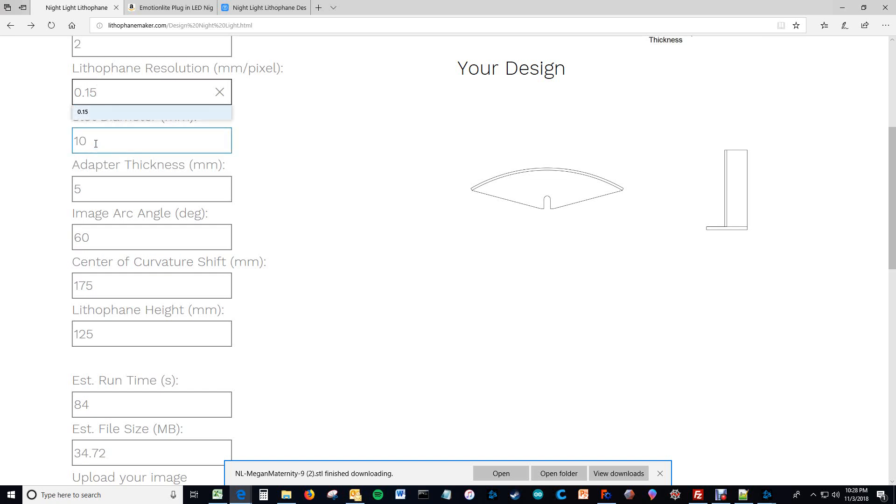
{"action": "left_click", "coordinate": [96, 144]}
{"action": "left_click", "coordinate": [345, 158]}
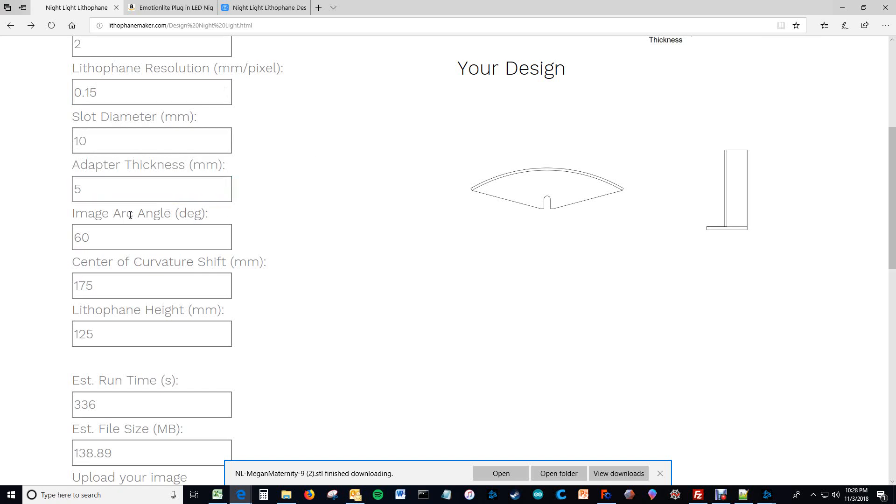
Review the lithophane height and the other design parameters against the schematic, the design preview and the estimates
{"action": "scroll", "coordinate": [131, 215], "scroll_direction": "down", "scroll_amount": 2}
{"action": "left_click_drag", "start_coordinate": [93, 267], "coordinate": [53, 264]}
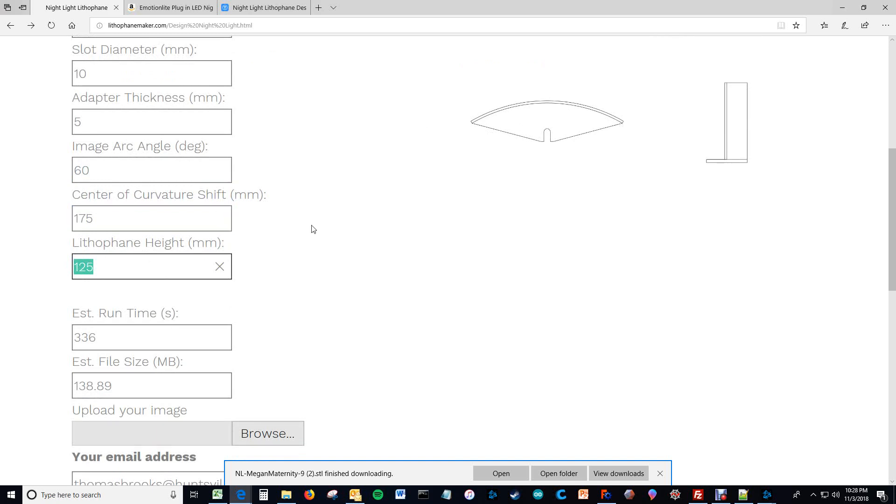
{"action": "left_click", "coordinate": [274, 190]}
{"action": "scroll", "coordinate": [262, 196], "scroll_direction": "up", "scroll_amount": 4}
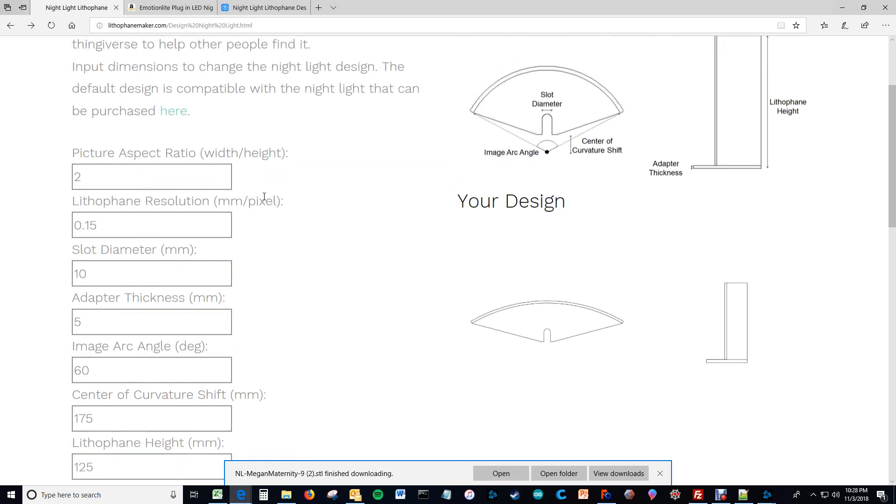
{"action": "scroll", "coordinate": [256, 198], "scroll_direction": "down", "scroll_amount": 3}
{"action": "left_click_drag", "start_coordinate": [123, 327], "coordinate": [68, 329]}
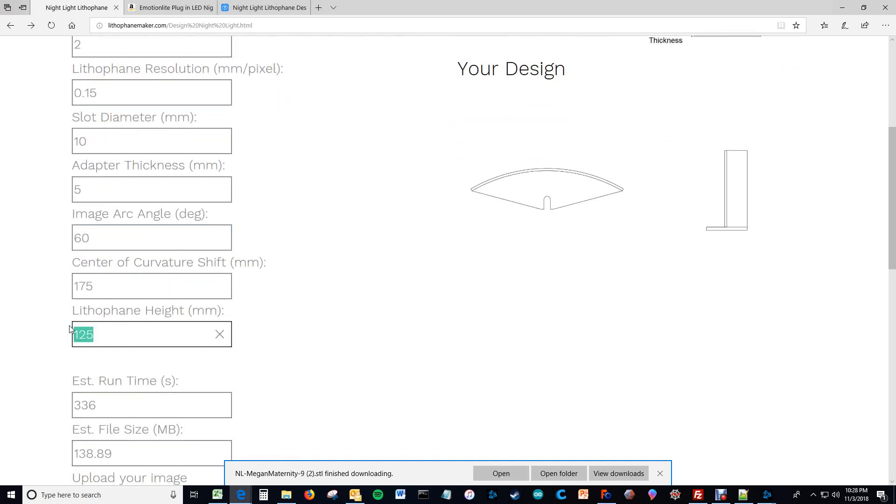
{"action": "left_click", "coordinate": [326, 217]}
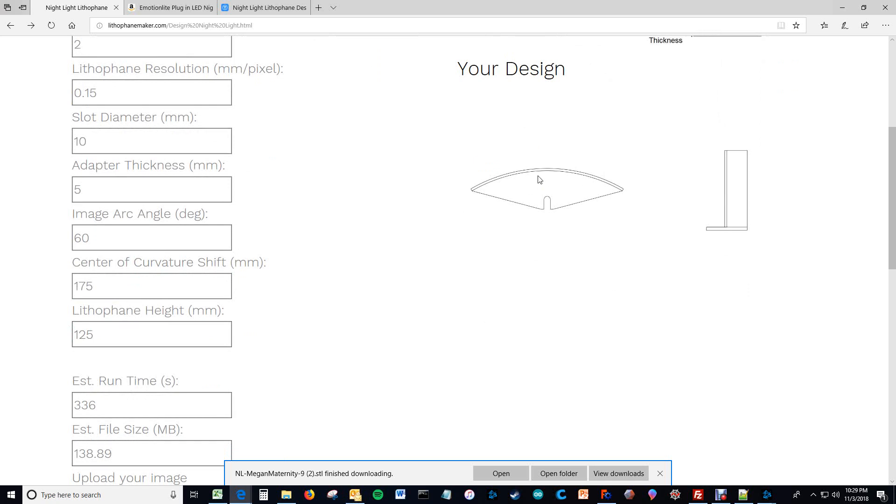
{"action": "scroll", "coordinate": [302, 142], "scroll_direction": "up", "scroll_amount": 1}
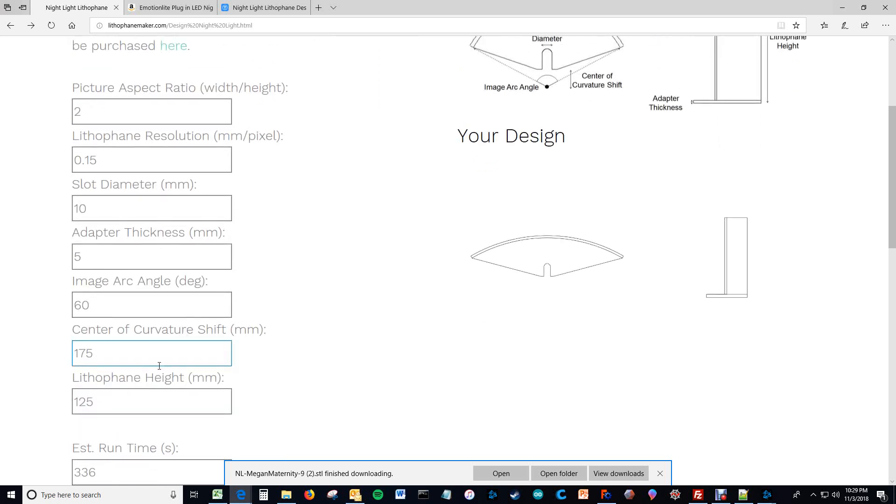
{"action": "left_click", "coordinate": [132, 400]}
{"action": "left_click_drag", "start_coordinate": [132, 400], "coordinate": [70, 400]}
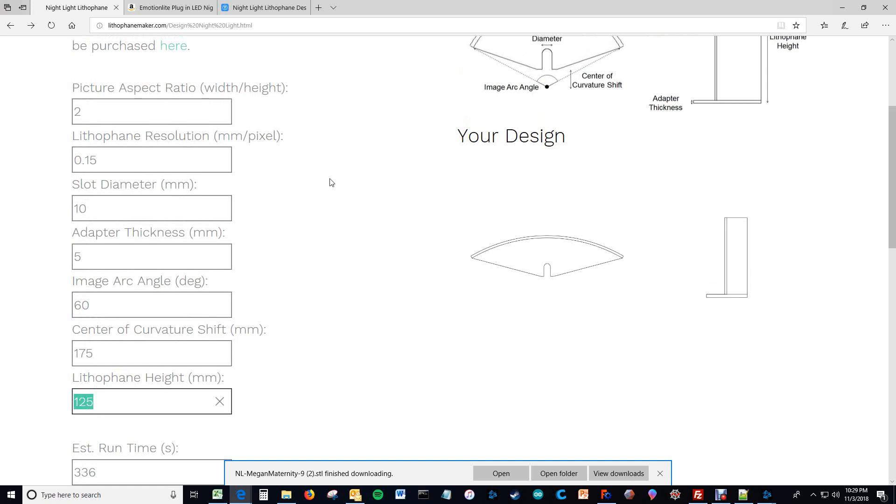
{"action": "scroll", "coordinate": [327, 183], "scroll_direction": "down", "scroll_amount": 1}
{"action": "left_click", "coordinate": [284, 238]}
Read the instructions below the form about changing the design values and the lithophane resolution
{"action": "scroll", "coordinate": [284, 235], "scroll_direction": "down", "scroll_amount": 3}
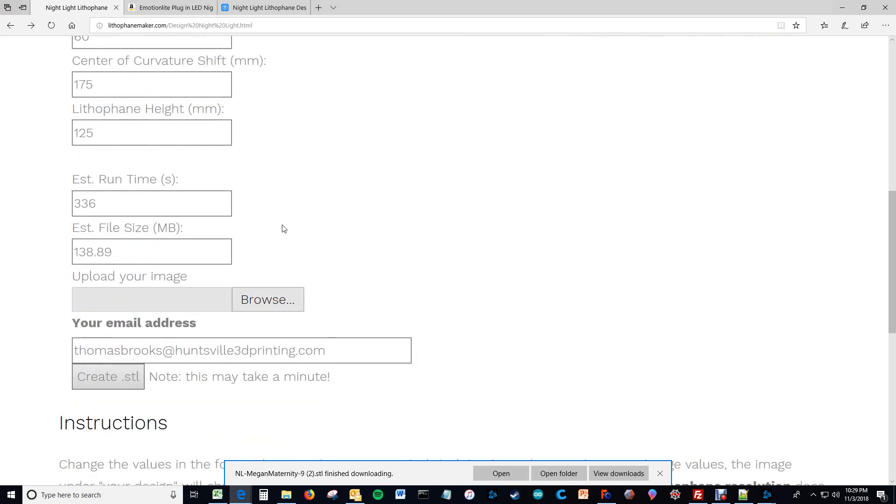
{"action": "scroll", "coordinate": [285, 228], "scroll_direction": "down", "scroll_amount": 4}
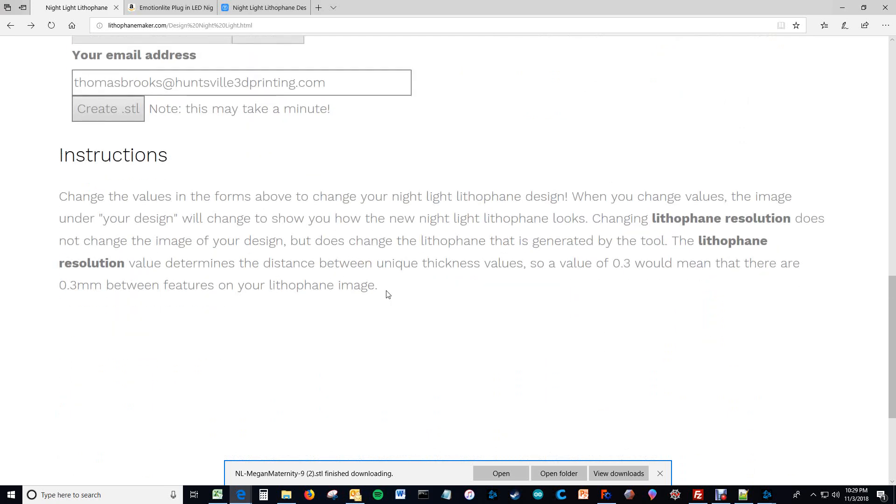
{"action": "scroll", "coordinate": [387, 287], "scroll_direction": "up", "scroll_amount": 10}
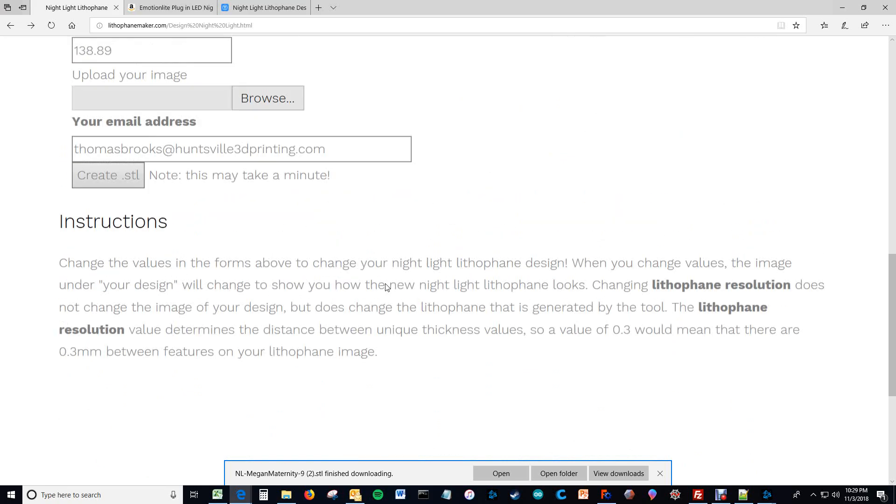
Open the site's blog and look through the posts on new features, the window lithophane tool and the night light lithophane tool
{"action": "left_click", "coordinate": [458, 71]}
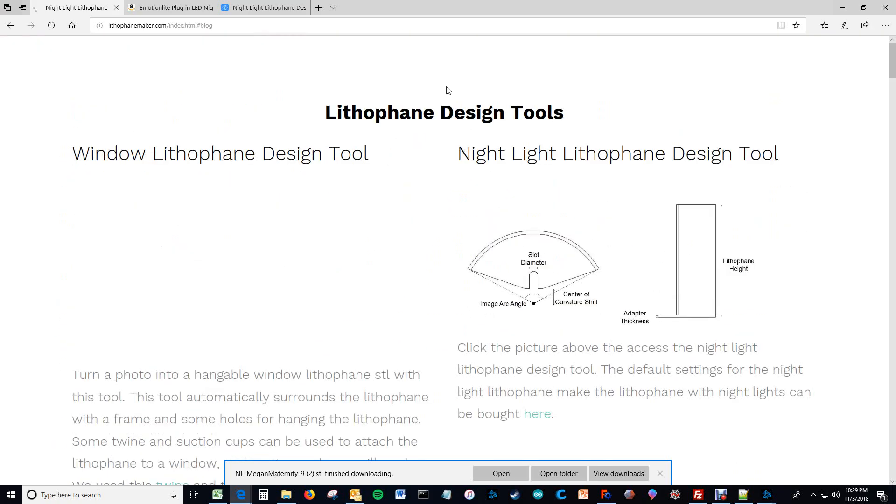
{"action": "scroll", "coordinate": [396, 271], "scroll_direction": "down", "scroll_amount": 15}
{"action": "scroll", "coordinate": [410, 267], "scroll_direction": "down", "scroll_amount": 16}
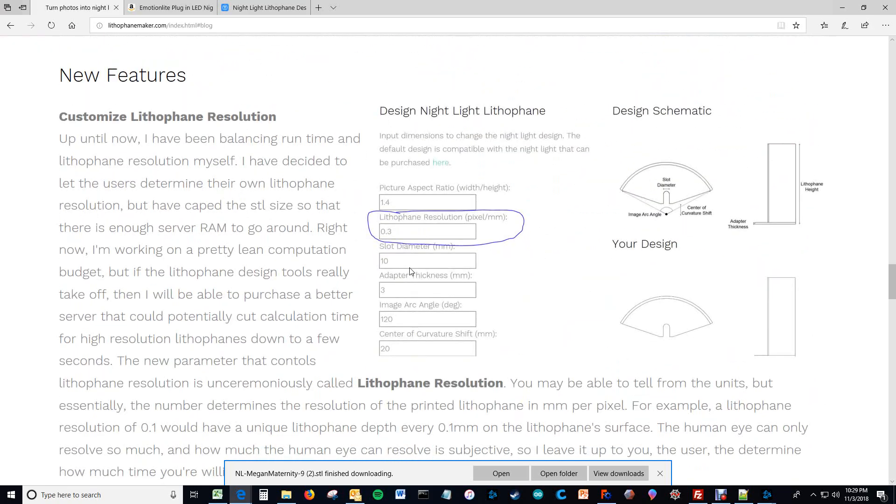
{"action": "scroll", "coordinate": [409, 268], "scroll_direction": "up", "scroll_amount": 6}
{"action": "scroll", "coordinate": [409, 269], "scroll_direction": "down", "scroll_amount": 12}
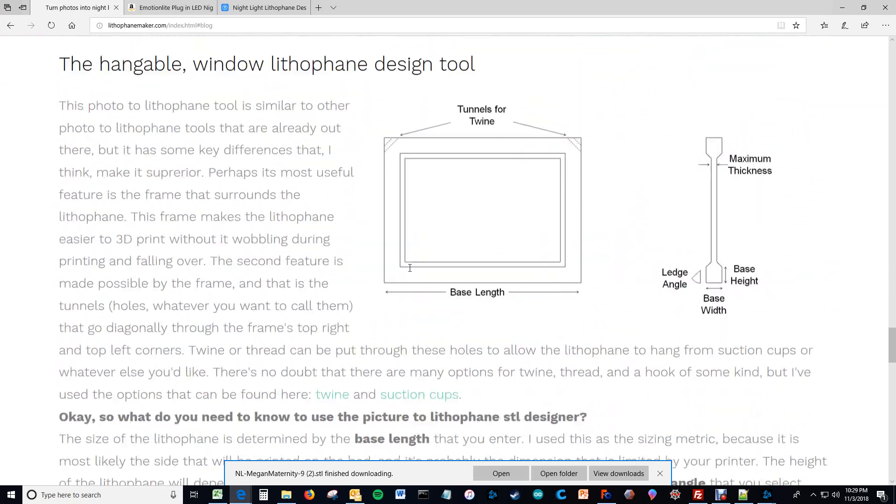
{"action": "scroll", "coordinate": [410, 270], "scroll_direction": "down", "scroll_amount": 10}
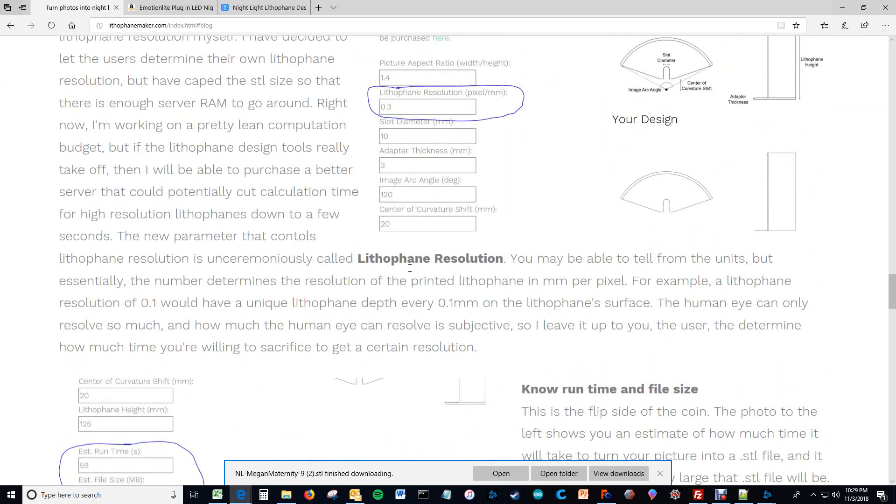
{"action": "scroll", "coordinate": [410, 268], "scroll_direction": "up", "scroll_amount": 12}
{"action": "scroll", "coordinate": [409, 268], "scroll_direction": "down", "scroll_amount": 4}
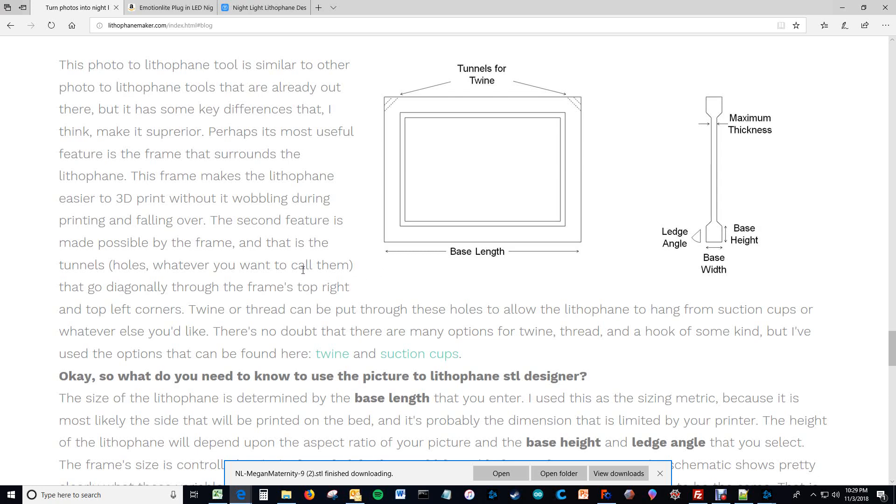
{"action": "scroll", "coordinate": [303, 269], "scroll_direction": "down", "scroll_amount": 15}
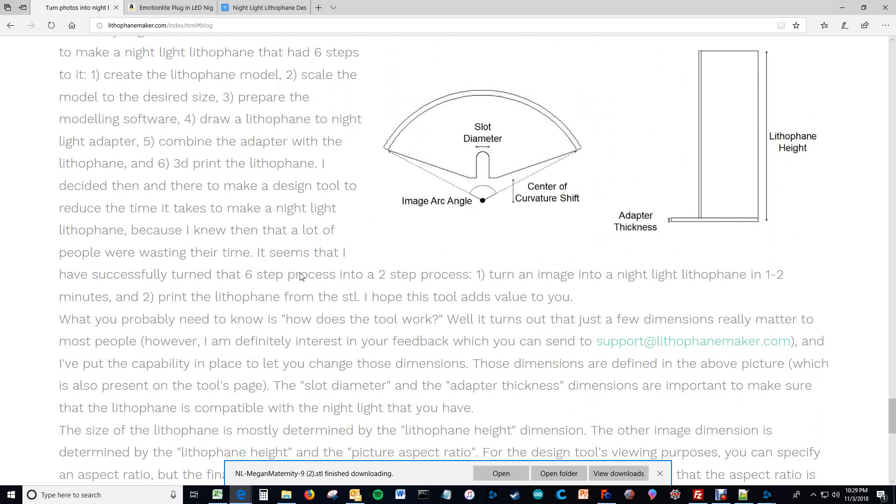
{"action": "scroll", "coordinate": [302, 277], "scroll_direction": "up", "scroll_amount": 1}
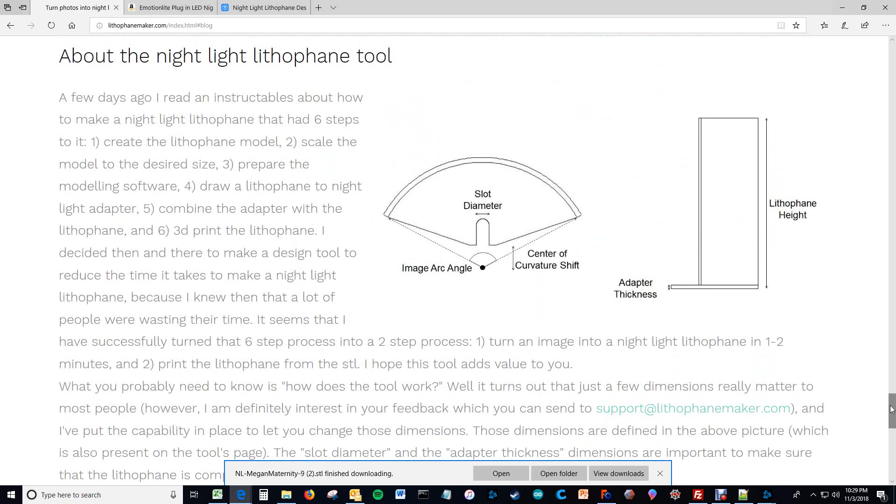
Go to the contact section at the end of the page and dismiss the download notification
{"action": "scroll", "coordinate": [622, 329], "scroll_direction": "down", "scroll_amount": 6}
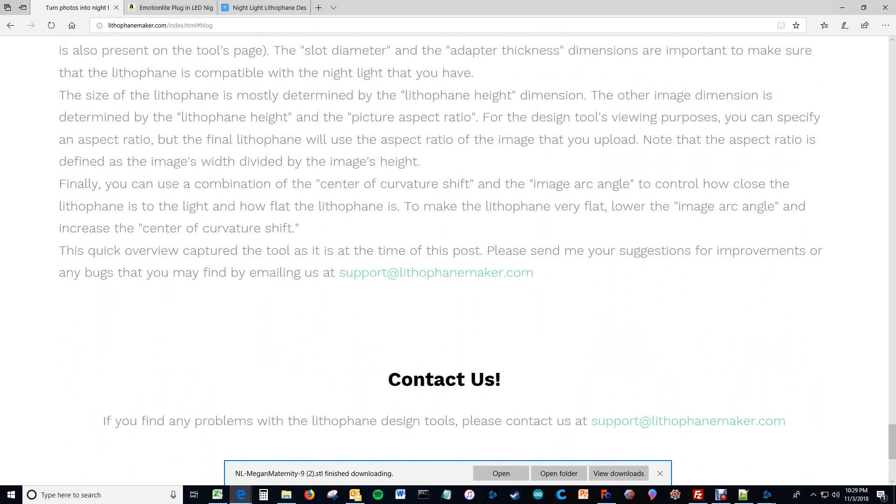
{"action": "scroll", "coordinate": [378, 234], "scroll_direction": "down", "scroll_amount": 4}
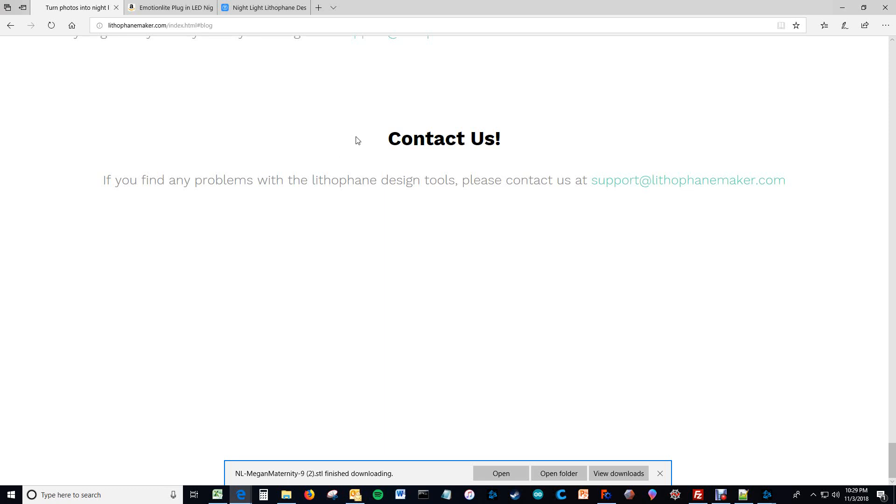
{"action": "left_click", "coordinate": [661, 474]}
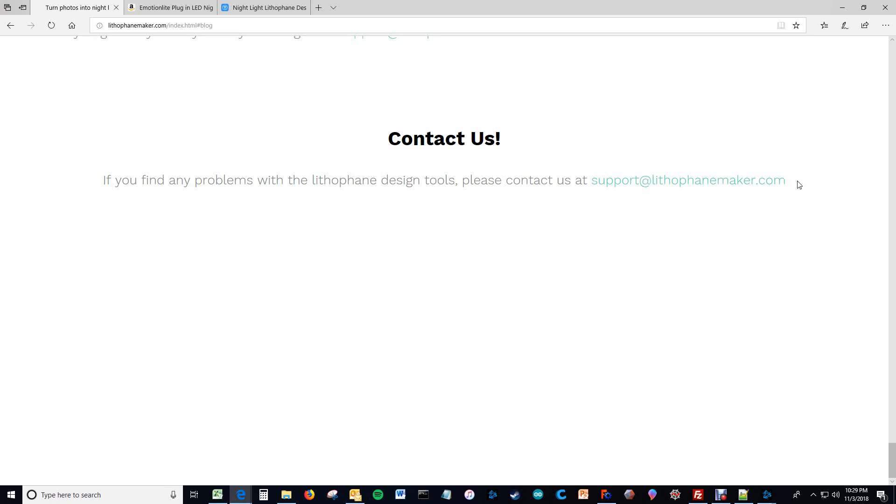
Look through the window and night light tool posts again and highlight the contact section's heading and text for reference
{"action": "scroll", "coordinate": [803, 184], "scroll_direction": "up", "scroll_amount": 20}
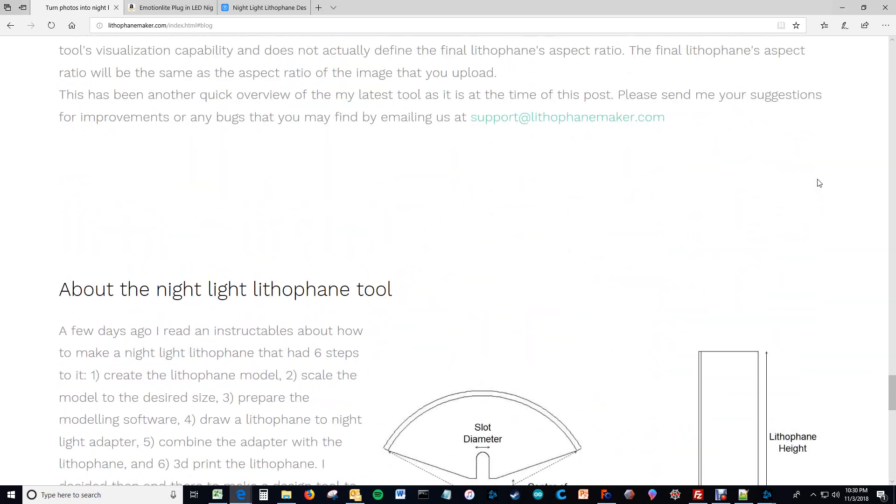
{"action": "scroll", "coordinate": [790, 191], "scroll_direction": "down", "scroll_amount": 10}
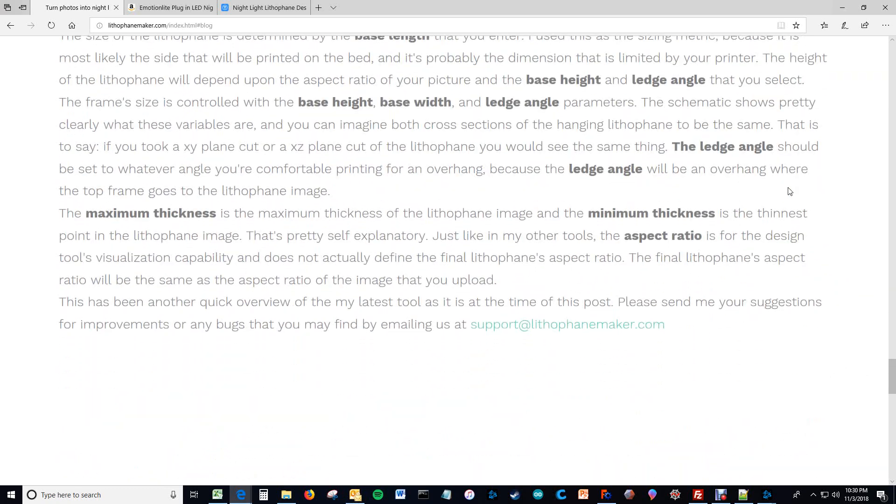
{"action": "scroll", "coordinate": [894, 386], "scroll_direction": "down", "scroll_amount": 4}
{"action": "scroll", "coordinate": [893, 385], "scroll_direction": "down", "scroll_amount": 8}
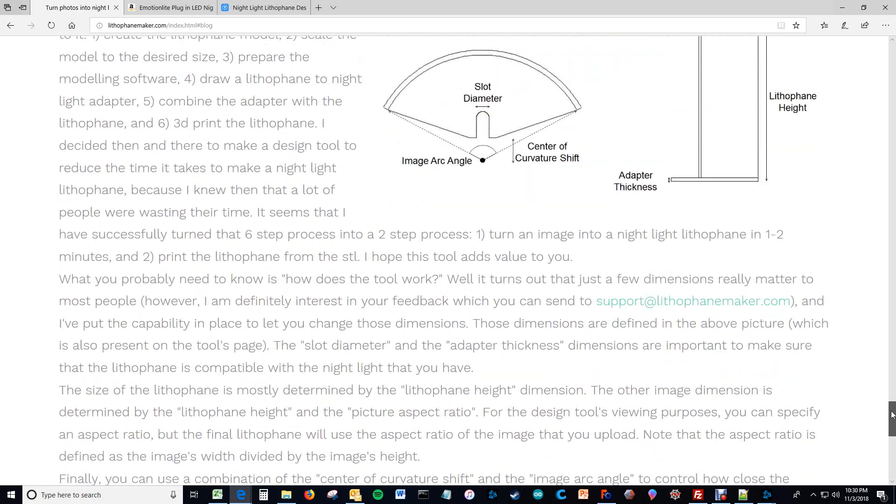
{"action": "scroll", "coordinate": [464, 206], "scroll_direction": "down", "scroll_amount": 6}
{"action": "scroll", "coordinate": [464, 206], "scroll_direction": "down", "scroll_amount": 3}
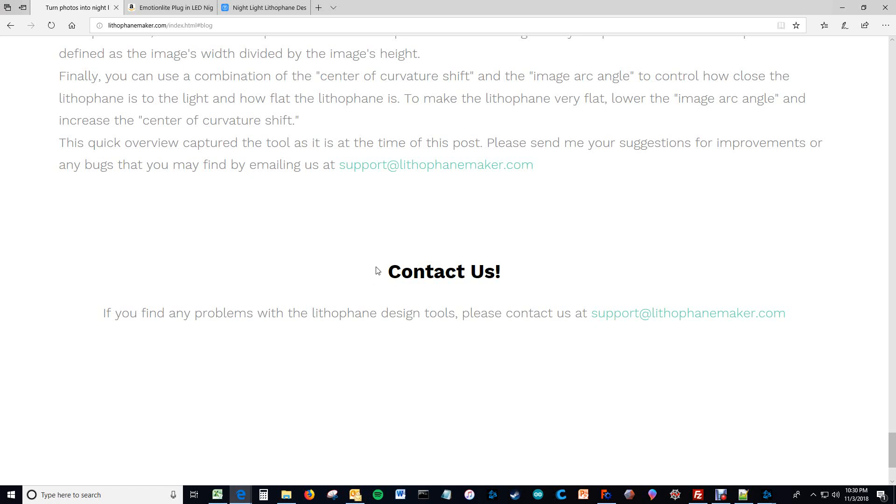
{"action": "left_click_drag", "start_coordinate": [377, 270], "coordinate": [788, 314]}
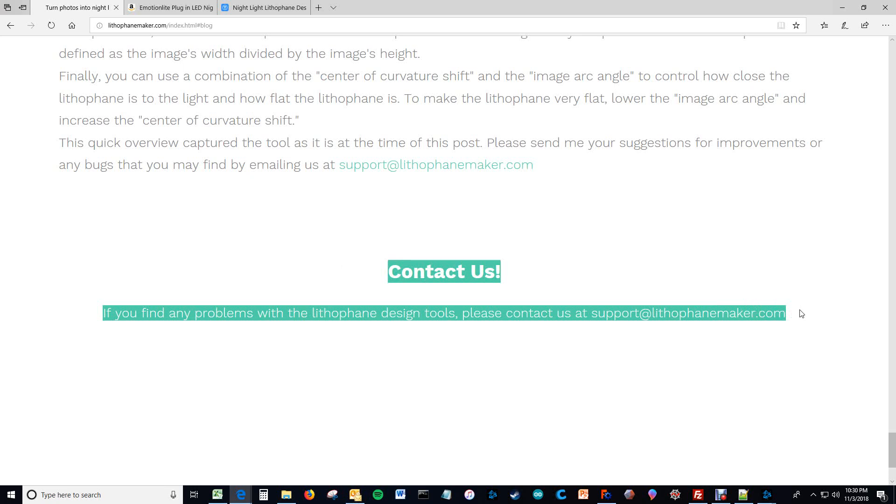
{"action": "left_click", "coordinate": [801, 313]}
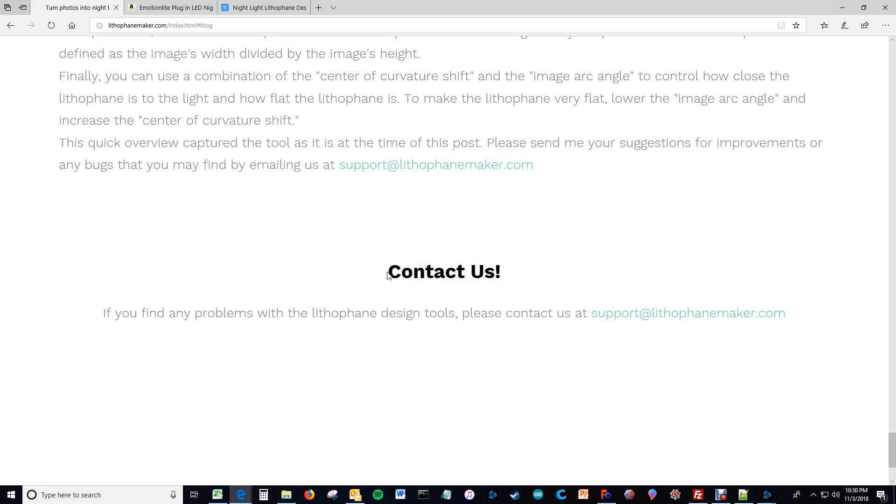
Return to the lithophane design tools overview and switch to the tool's Thingiverse page
{"action": "scroll", "coordinate": [444, 334], "scroll_direction": "up", "scroll_amount": 20}
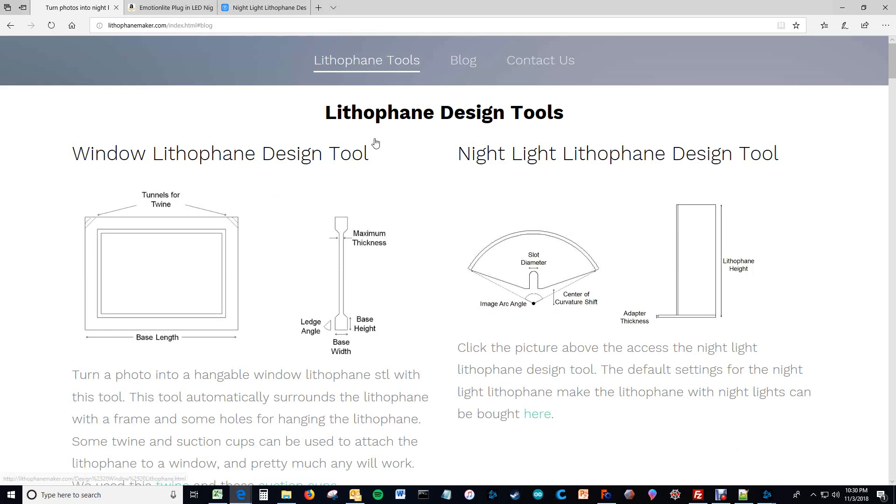
{"action": "left_click", "coordinate": [283, 10]}
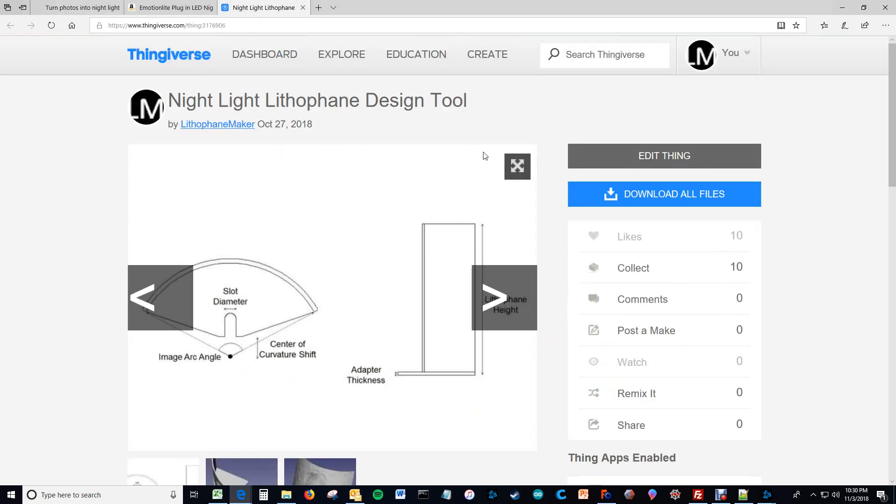
Return to the lithophane site, open the night light lithophane design tool and follow its link to the design on Thingiverse
{"action": "left_click", "coordinate": [96, 6]}
{"action": "left_click", "coordinate": [545, 249]}
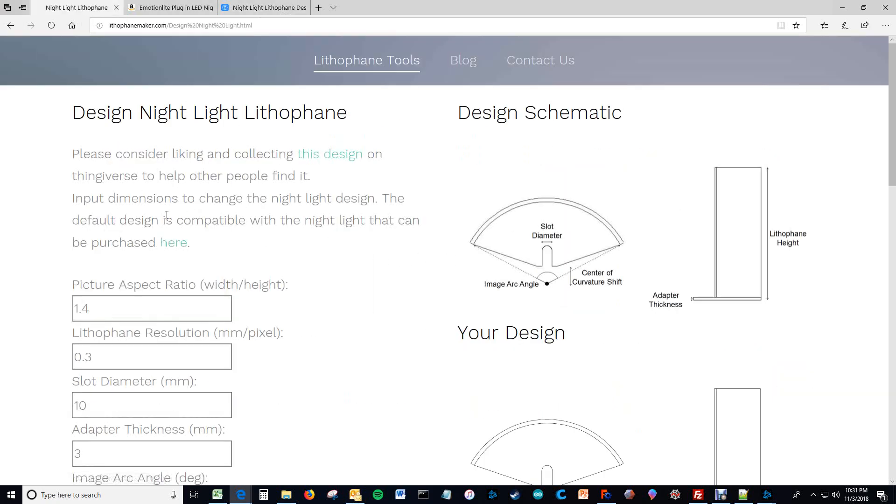
{"action": "left_click", "coordinate": [314, 160]}
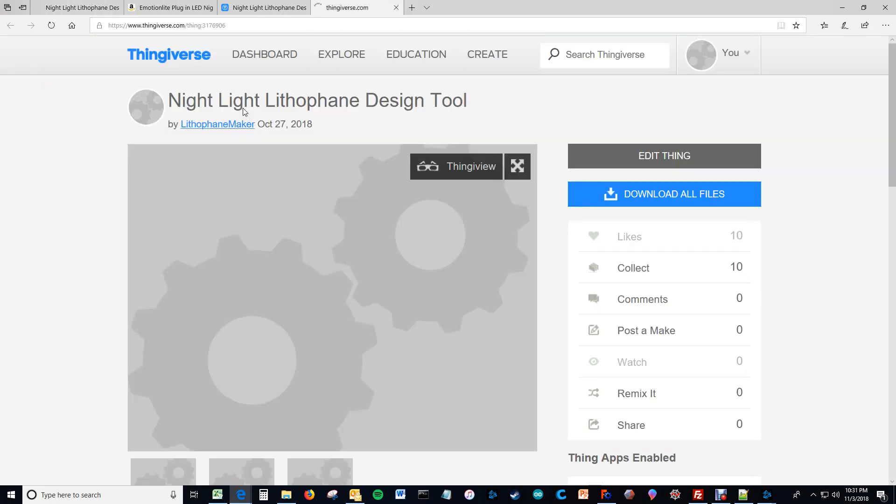
Look through the Thingiverse design's pictures, summary and tags, and open the designer's LithophaneMaker profile
{"action": "scroll", "coordinate": [128, 208], "scroll_direction": "down", "scroll_amount": 2}
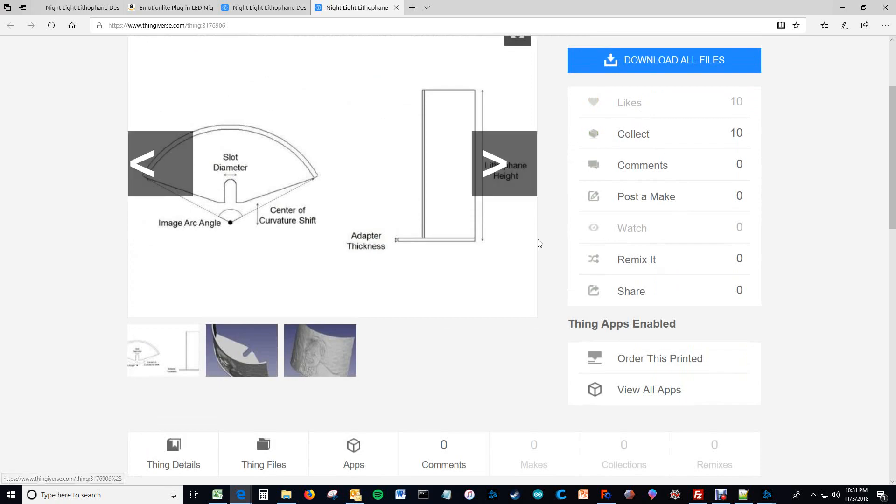
{"action": "scroll", "coordinate": [536, 247], "scroll_direction": "down", "scroll_amount": 4}
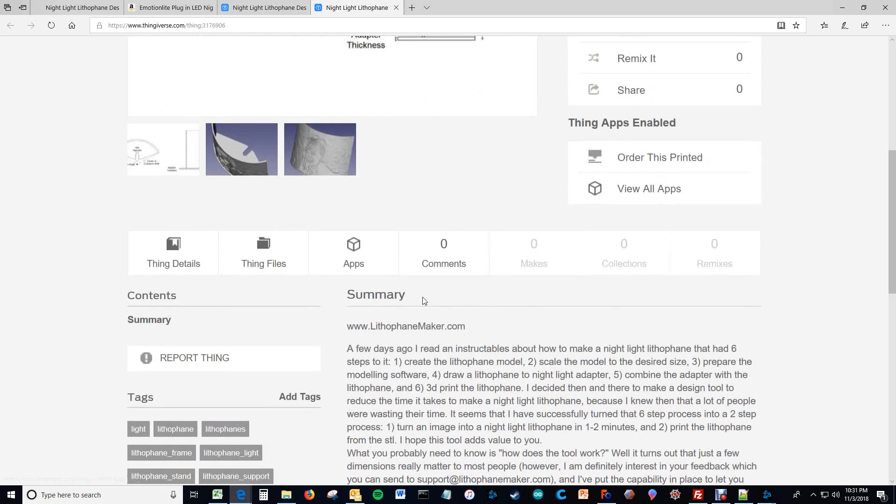
{"action": "scroll", "coordinate": [423, 300], "scroll_direction": "down", "scroll_amount": 4}
{"action": "scroll", "coordinate": [423, 300], "scroll_direction": "down", "scroll_amount": 1}
{"action": "scroll", "coordinate": [422, 300], "scroll_direction": "up", "scroll_amount": 10}
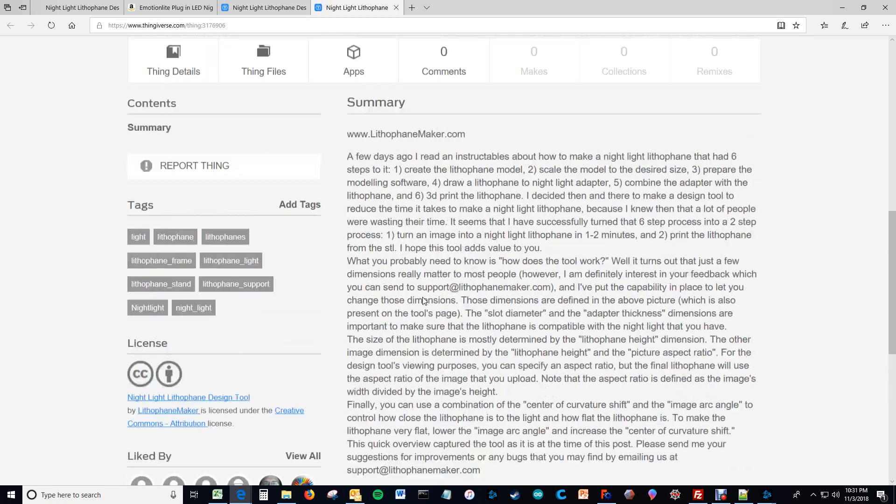
{"action": "scroll", "coordinate": [422, 301], "scroll_direction": "up", "scroll_amount": 2}
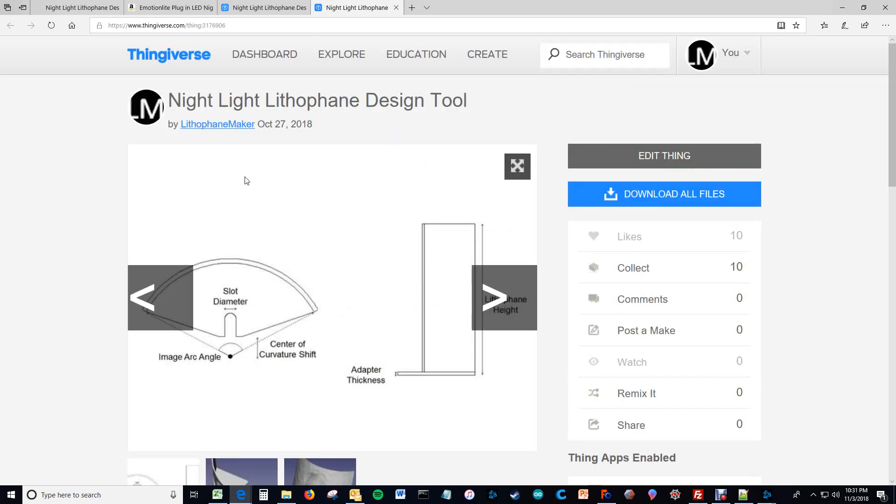
{"action": "scroll", "coordinate": [254, 190], "scroll_direction": "down", "scroll_amount": 6}
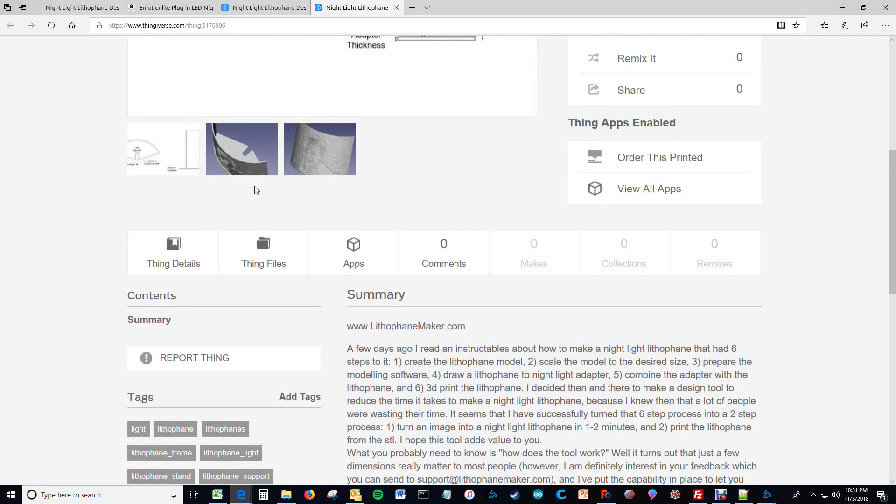
{"action": "scroll", "coordinate": [255, 190], "scroll_direction": "up", "scroll_amount": 6}
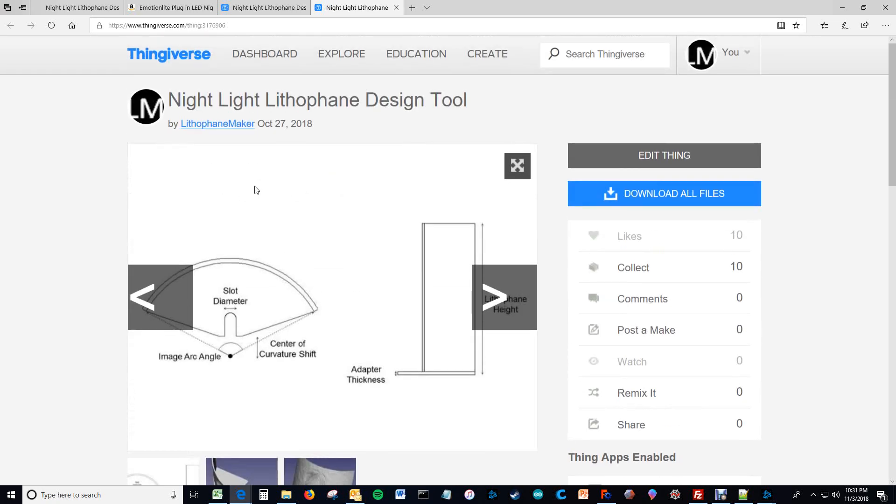
{"action": "left_click", "coordinate": [206, 130]}
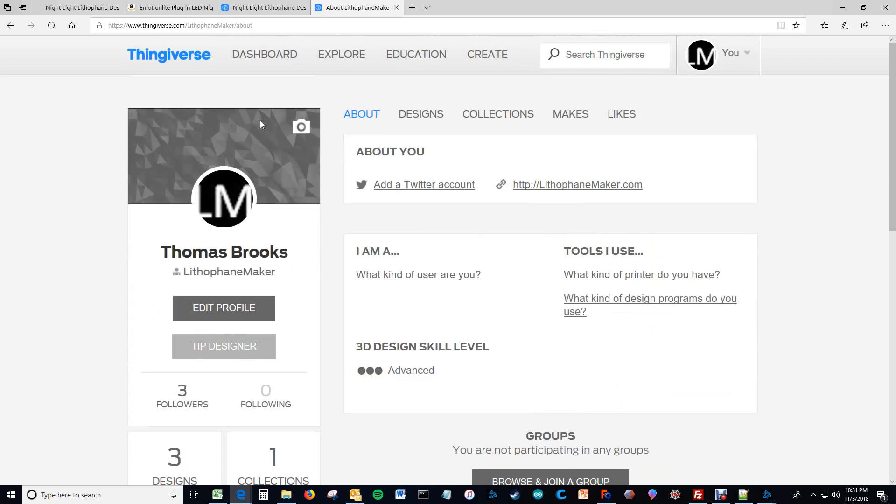